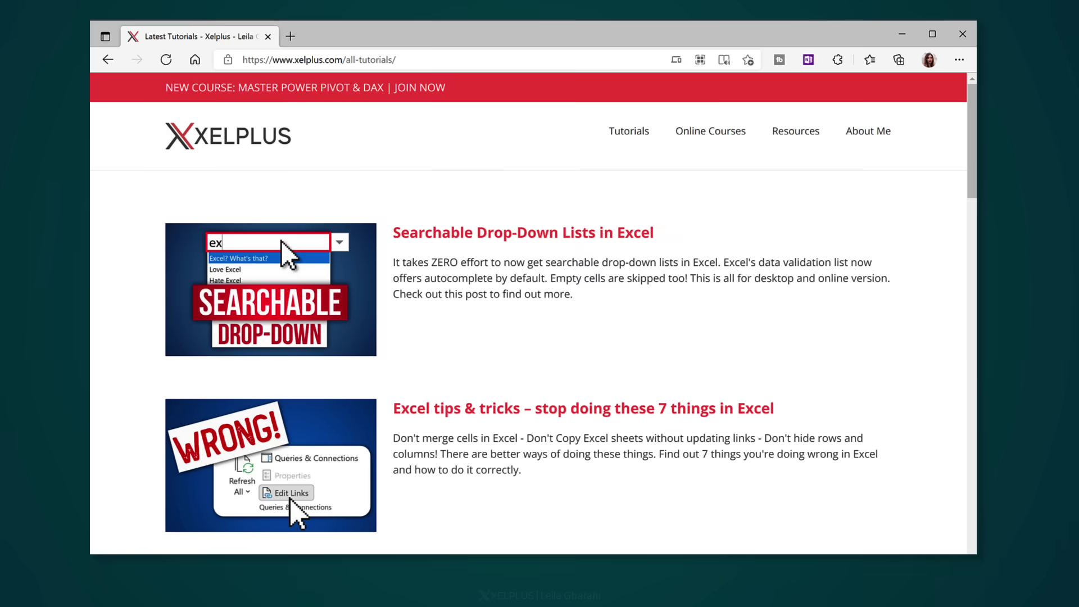
Scroll the xelplus all-tutorials list down to the page-number links and footer.
scroll(534, 315, down, 10)
scroll(529, 315, down, 15)
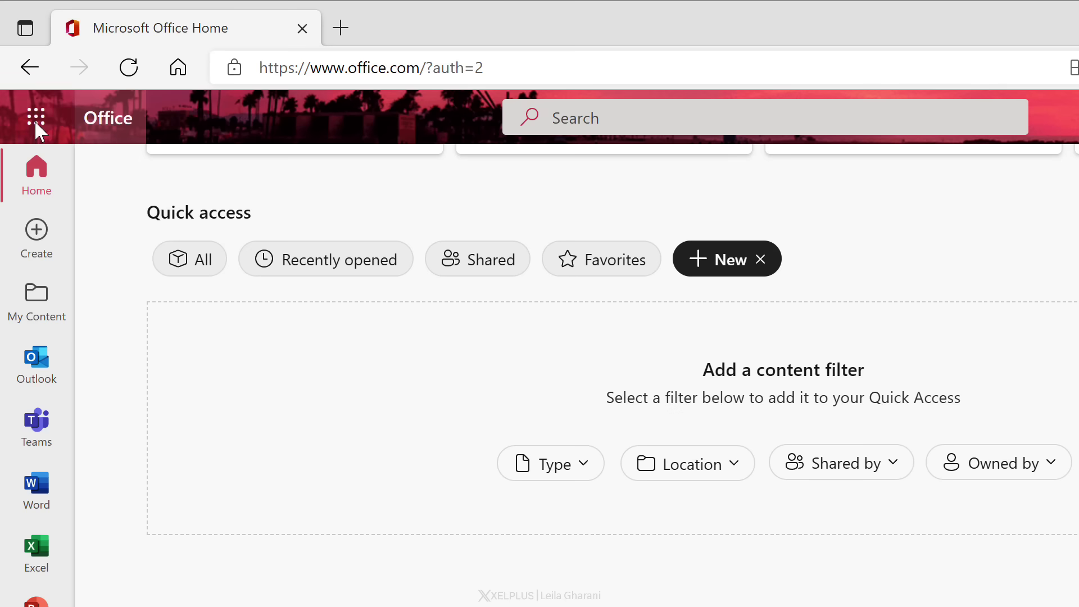
From the Office app launcher, go to Power Automate's My flows and show the Install options.
click(35, 120)
click(263, 548)
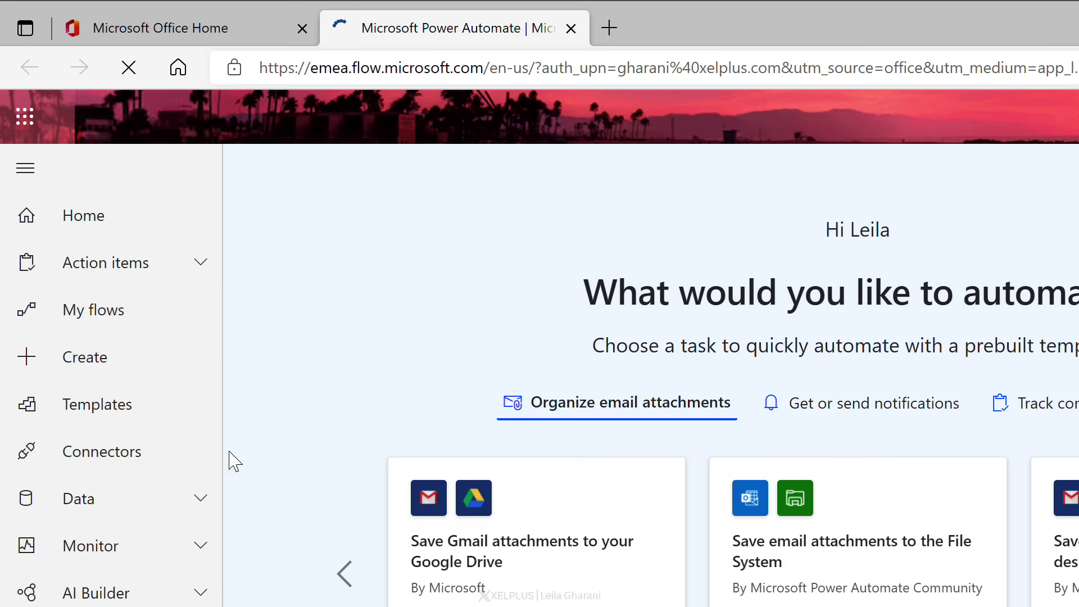
click(172, 311)
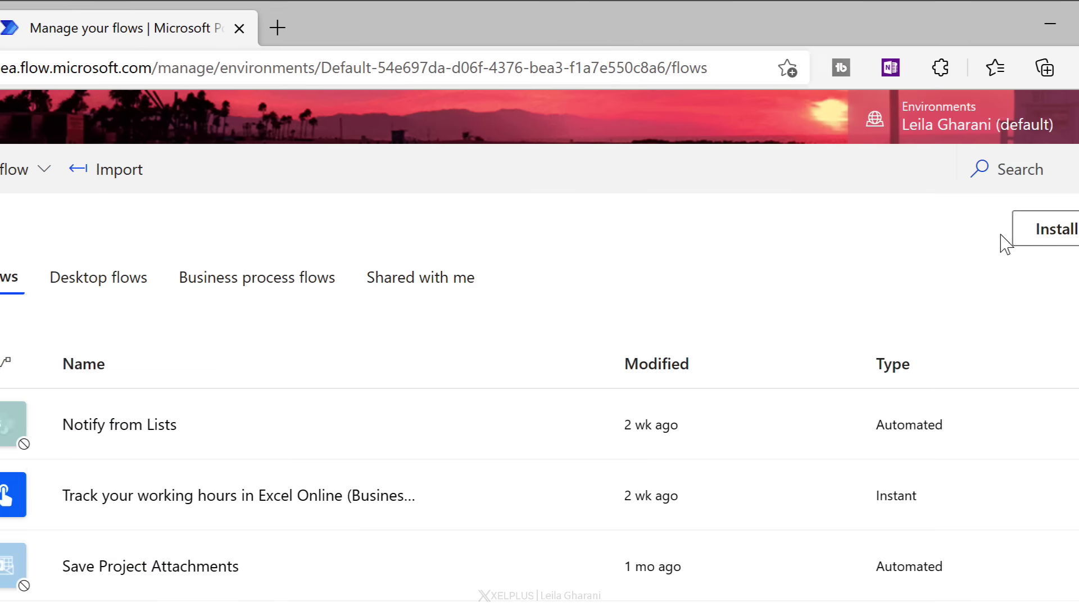
click(995, 230)
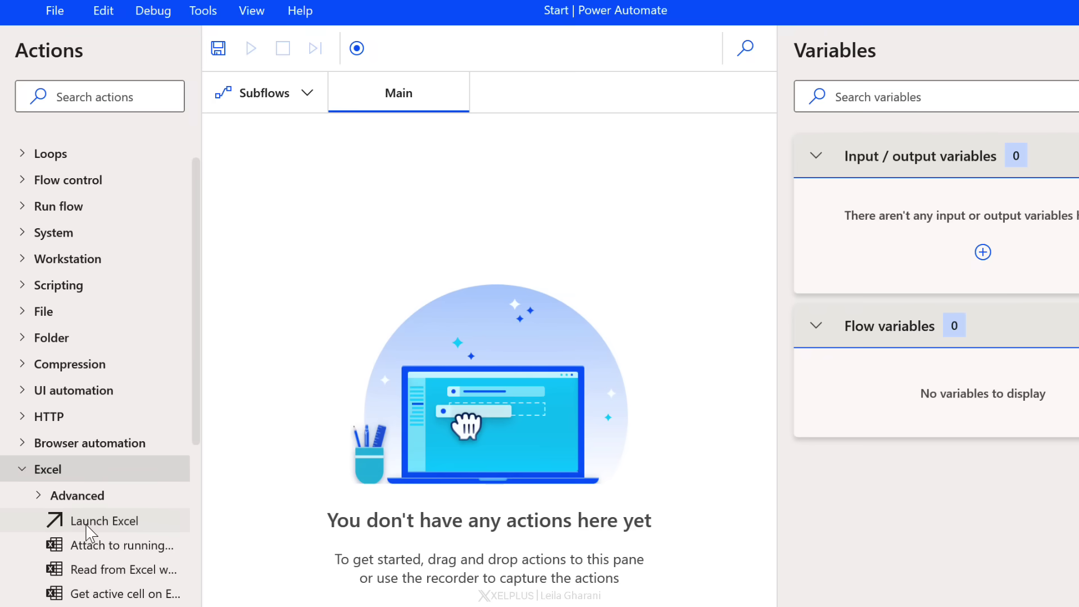
Add Launch Excel with a blank document and Attach to running Excel as the first two actions.
drag(90, 523, 493, 306)
click(795, 565)
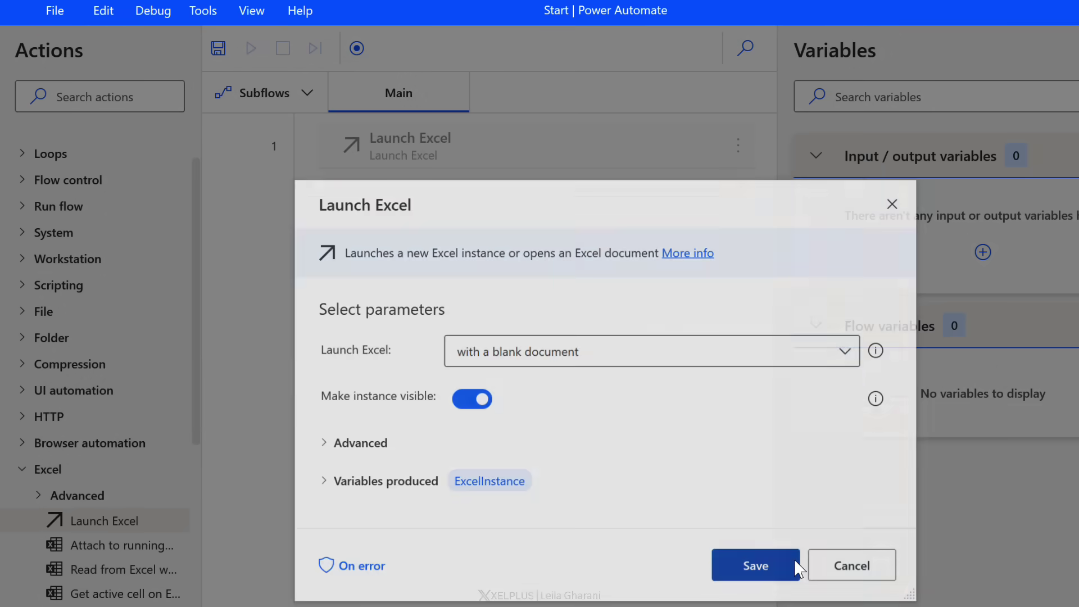
drag(124, 545, 423, 387)
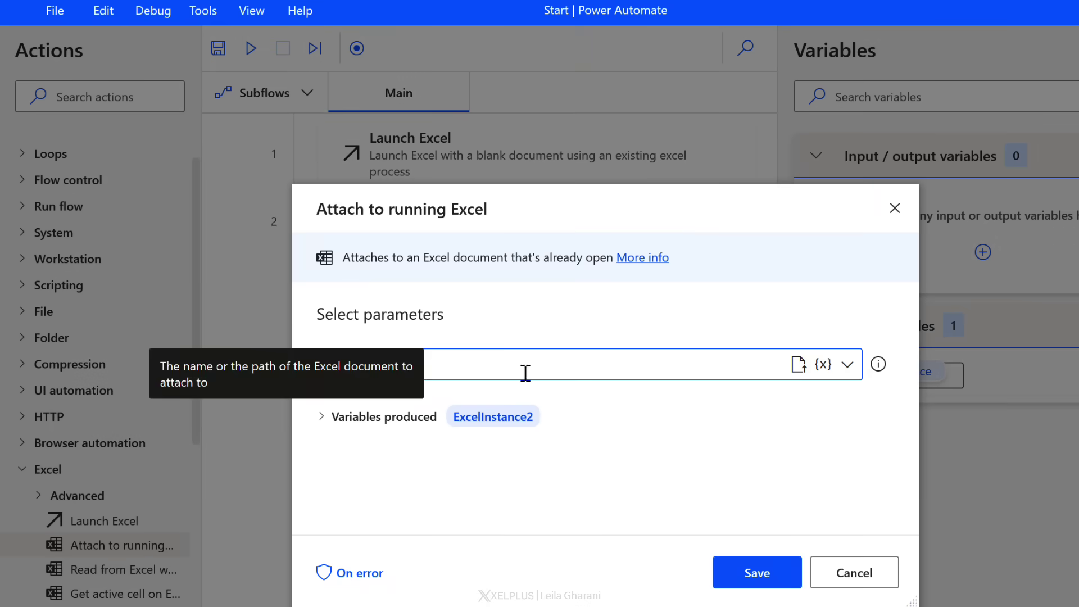
click(754, 565)
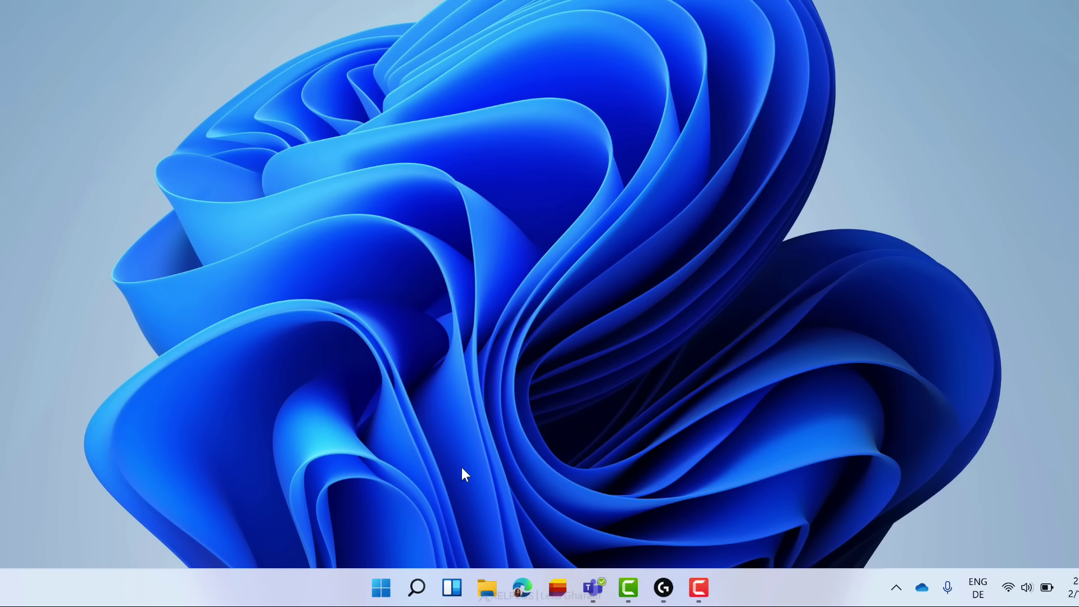
Search 'power' from the Start menu and launch Power Automate.
click(381, 599)
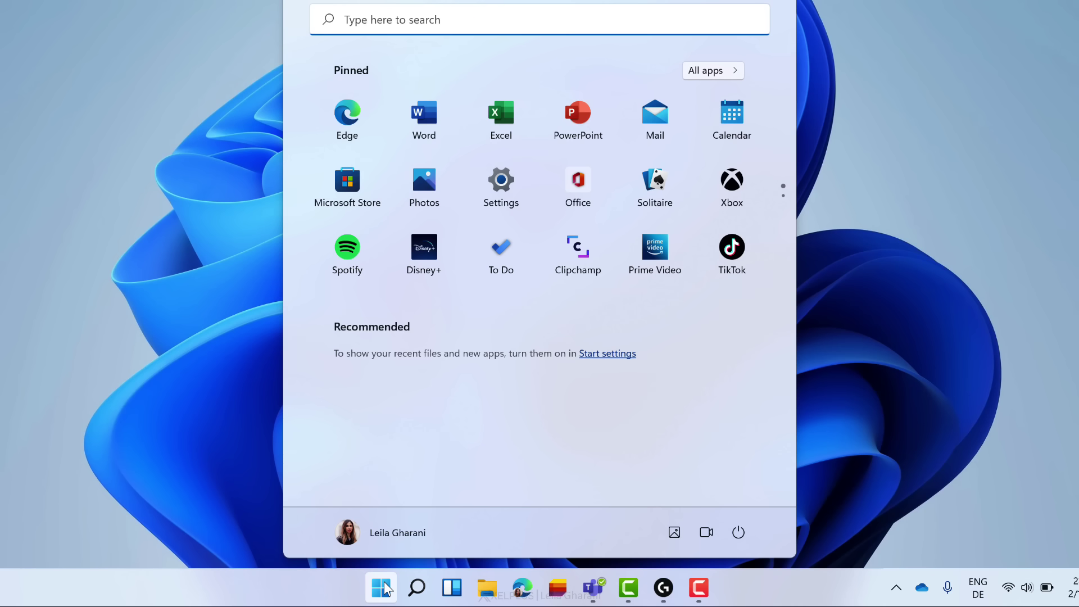
text(power)
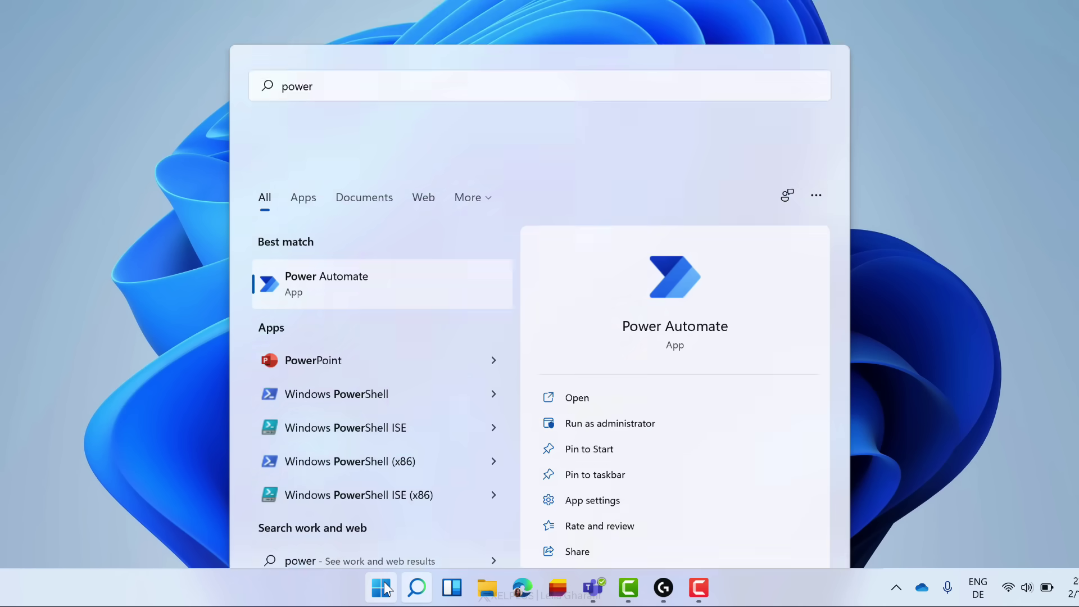
key(Return)
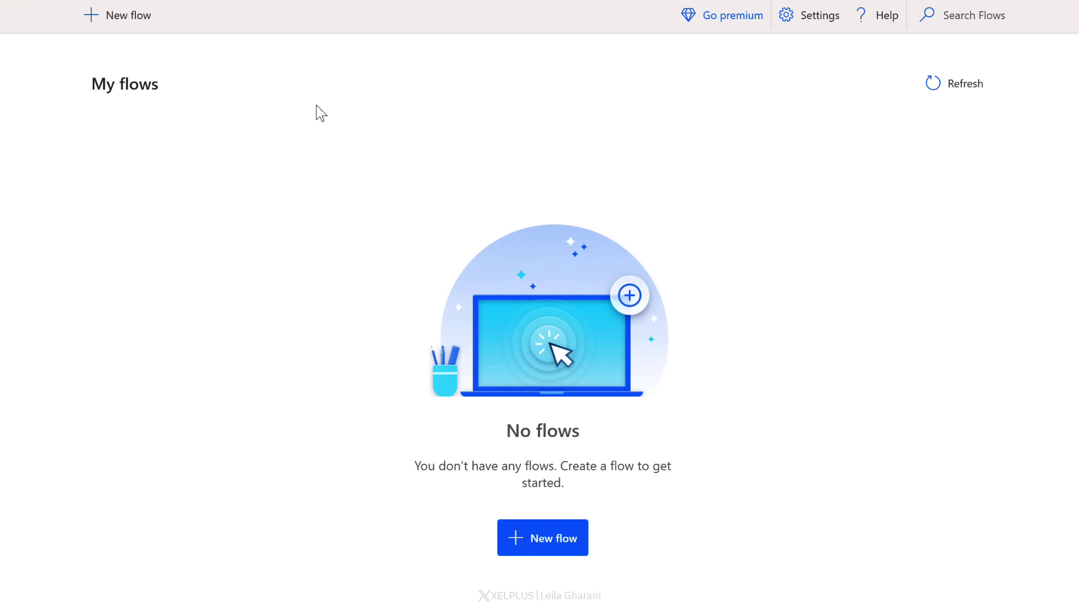
Create a new desktop flow named 'Get Links'.
click(123, 21)
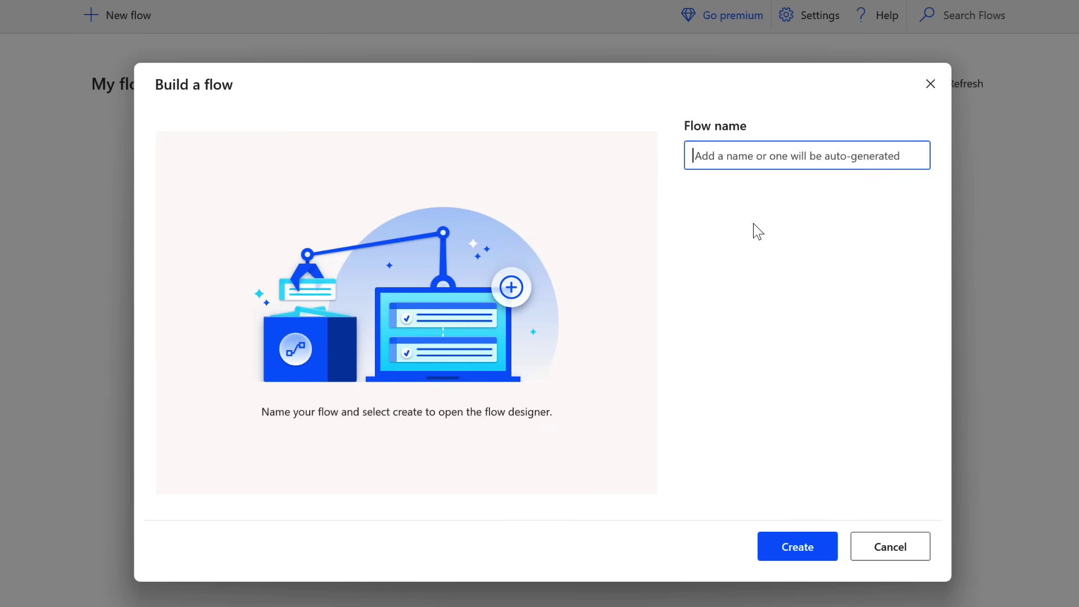
text(Get Link)
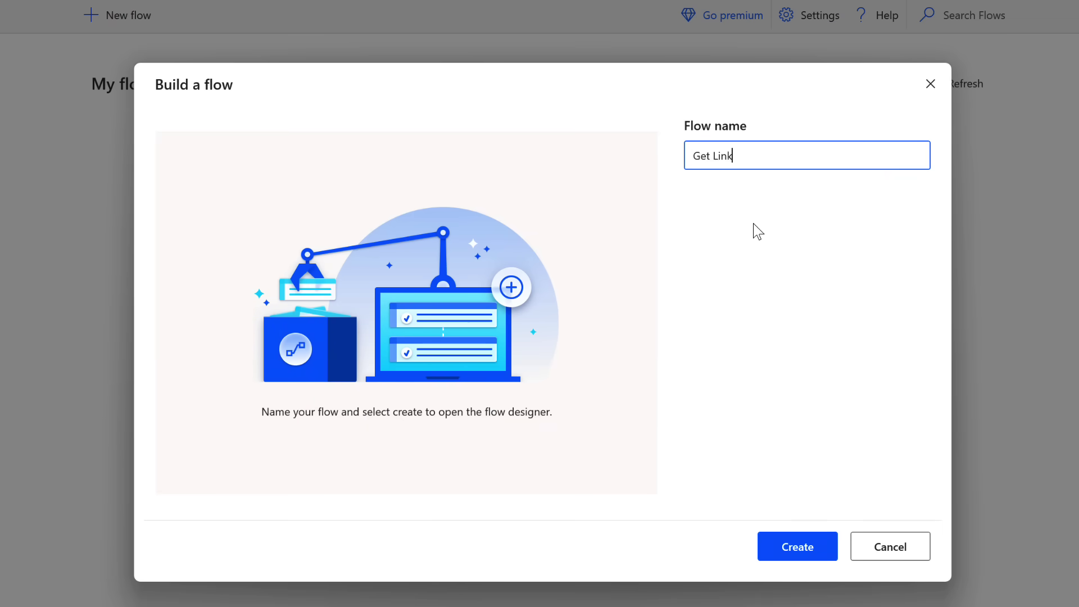
text(s)
key(Return)
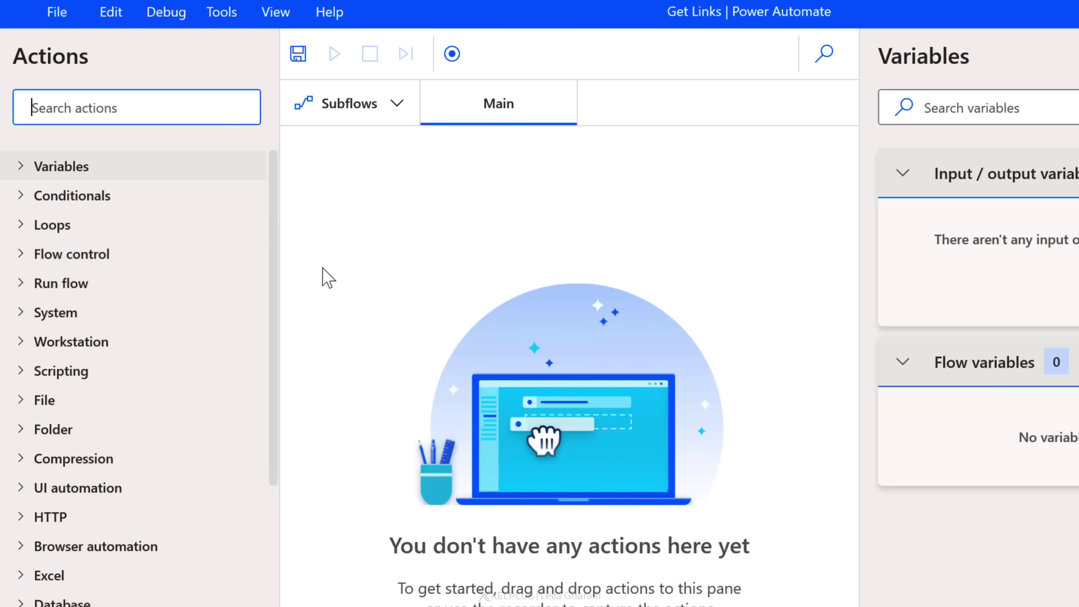
Browse the Actions pane, expanding and collapsing the Excel group.
scroll(79, 455, down, 4)
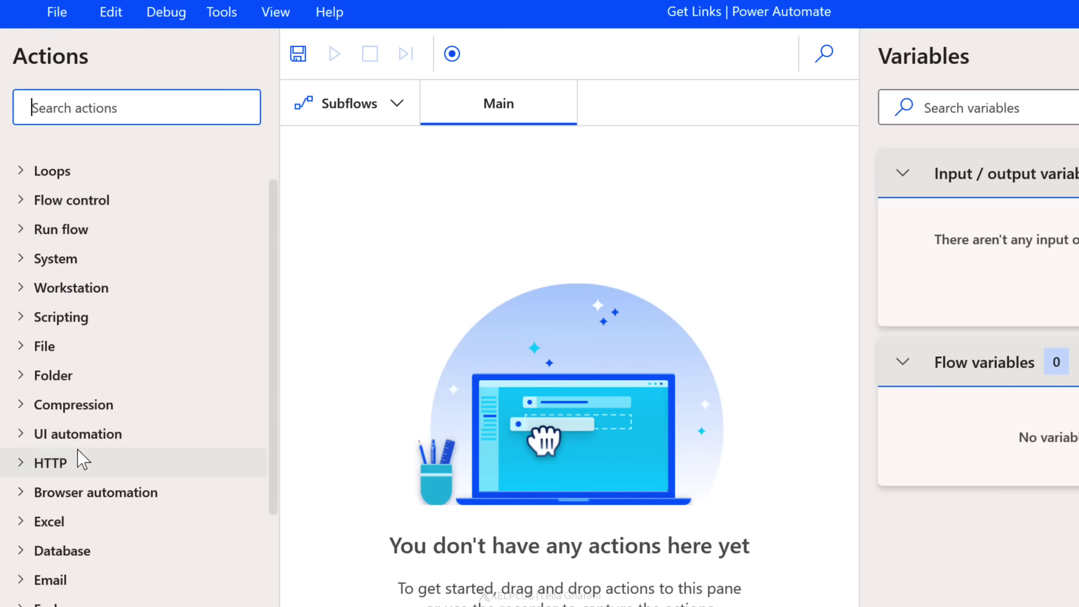
scroll(82, 459, down, 4)
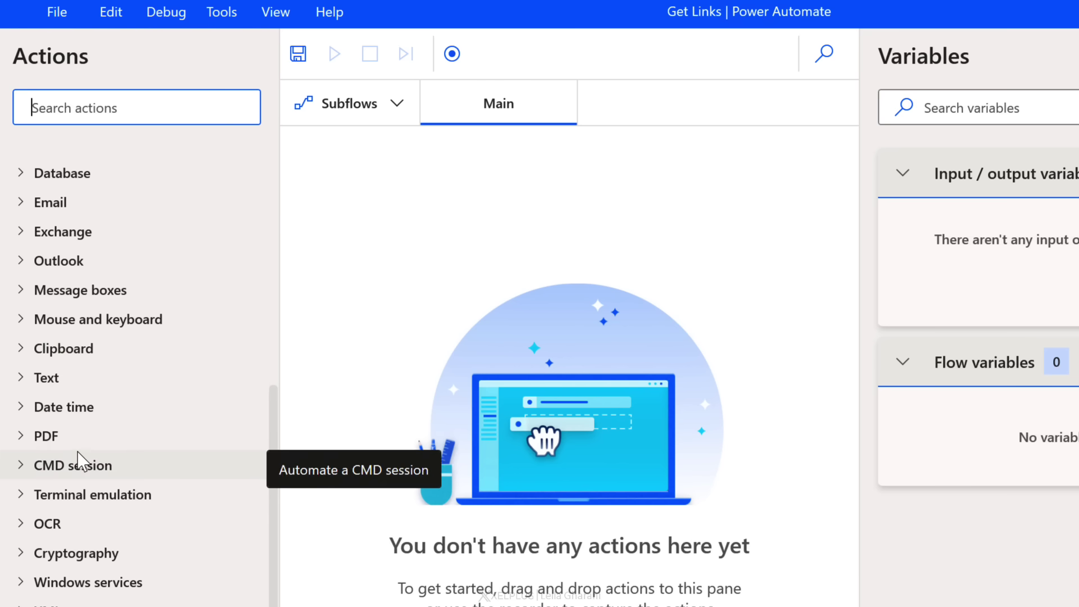
scroll(33, 258, up, 3)
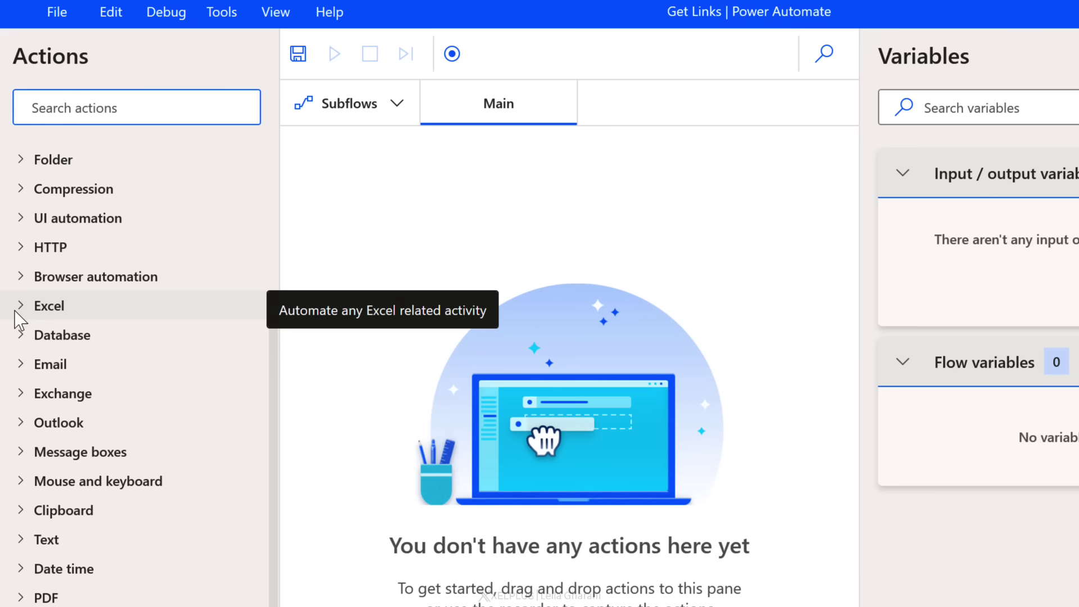
click(21, 308)
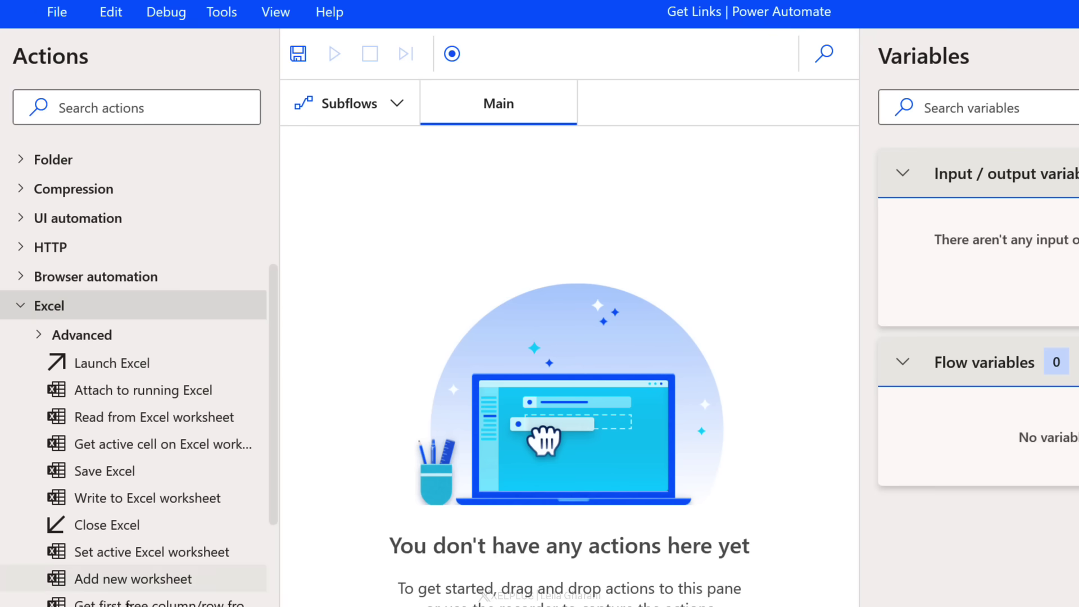
click(15, 313)
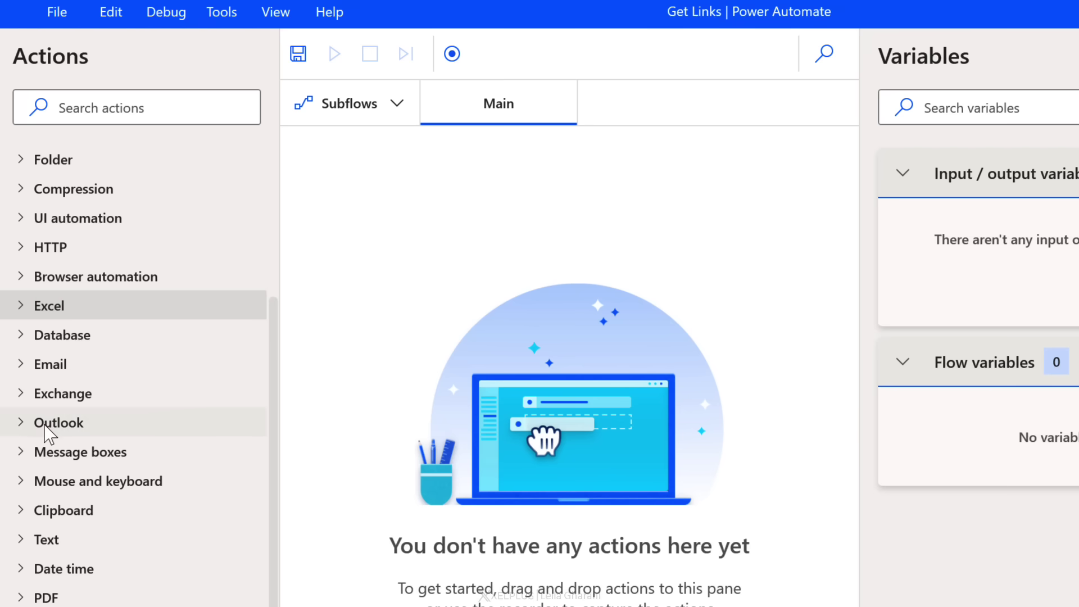
Expand the File, Folder, Conditionals and Loops action groups.
scroll(45, 433, up, 3)
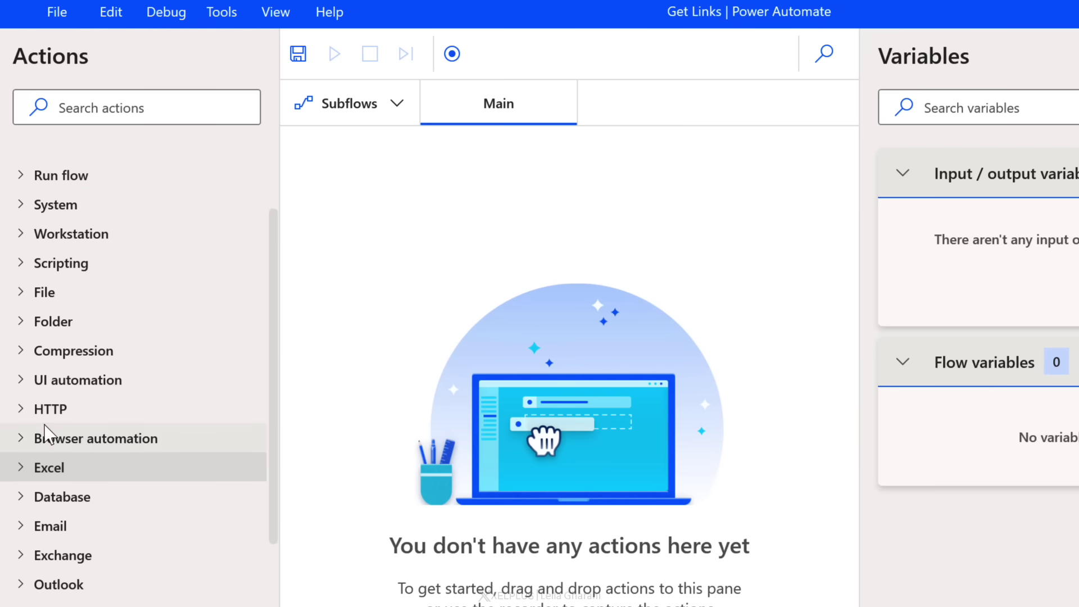
click(26, 299)
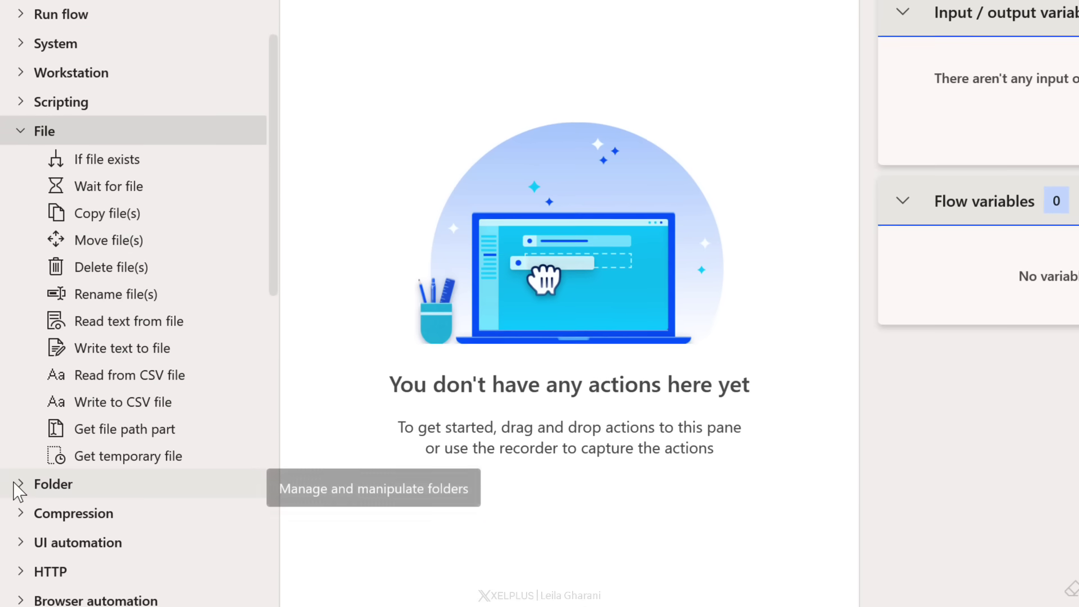
click(16, 483)
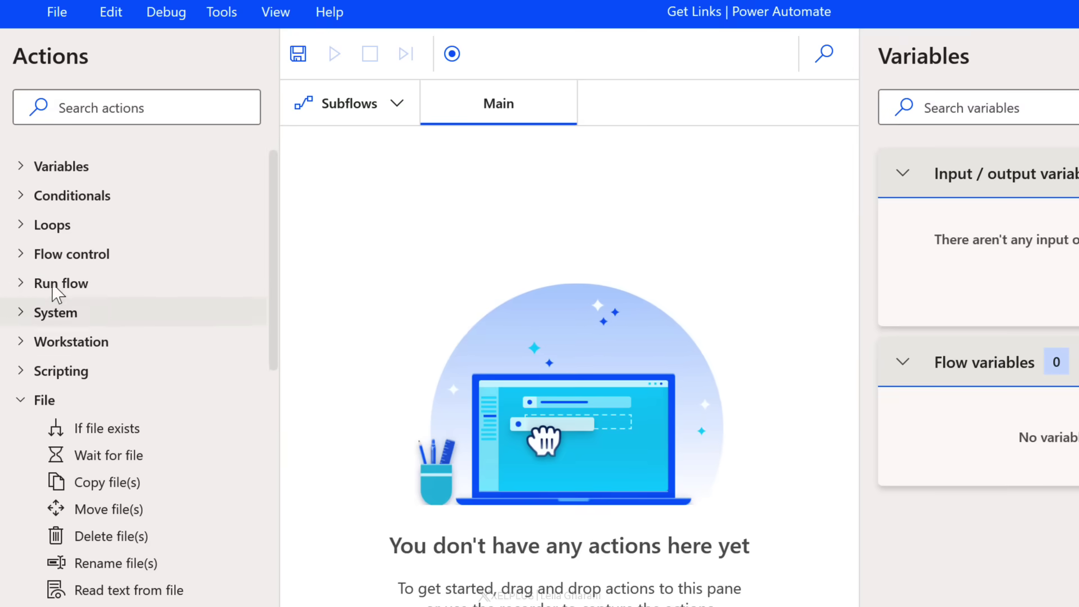
click(20, 195)
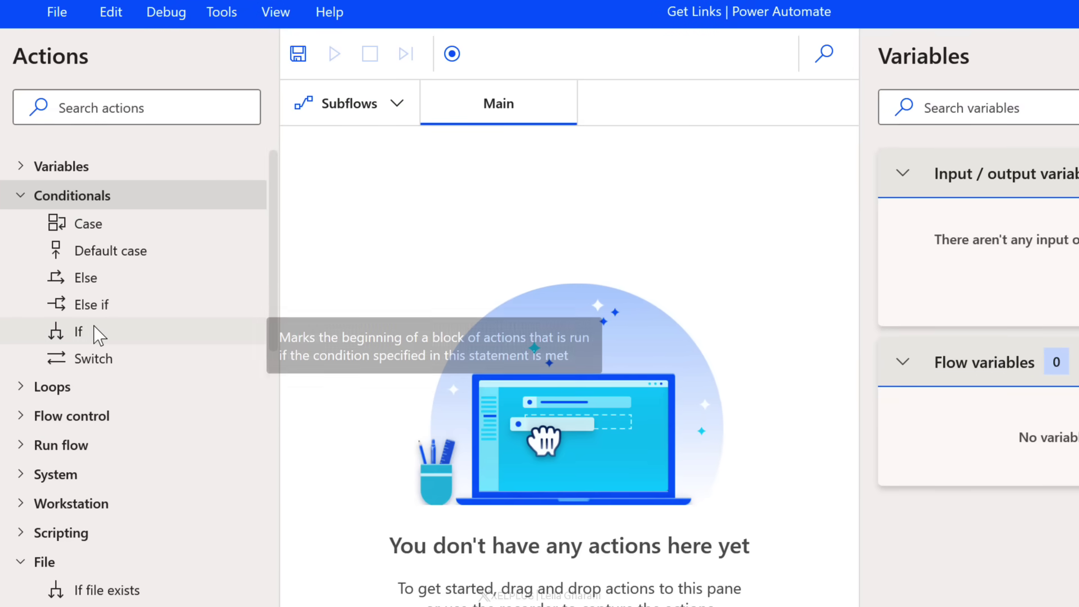
click(20, 386)
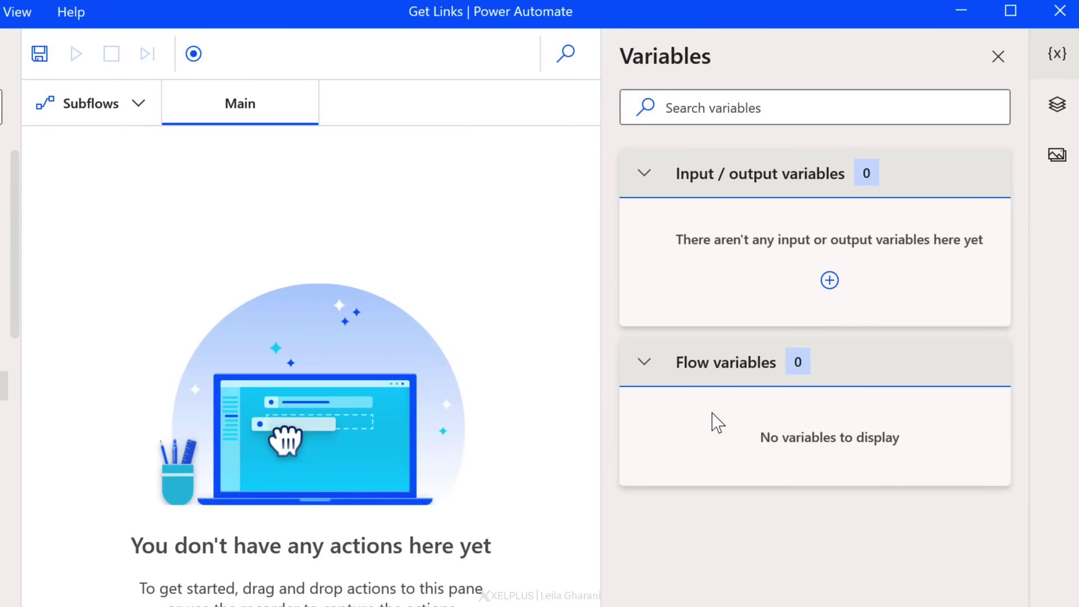
click(1055, 109)
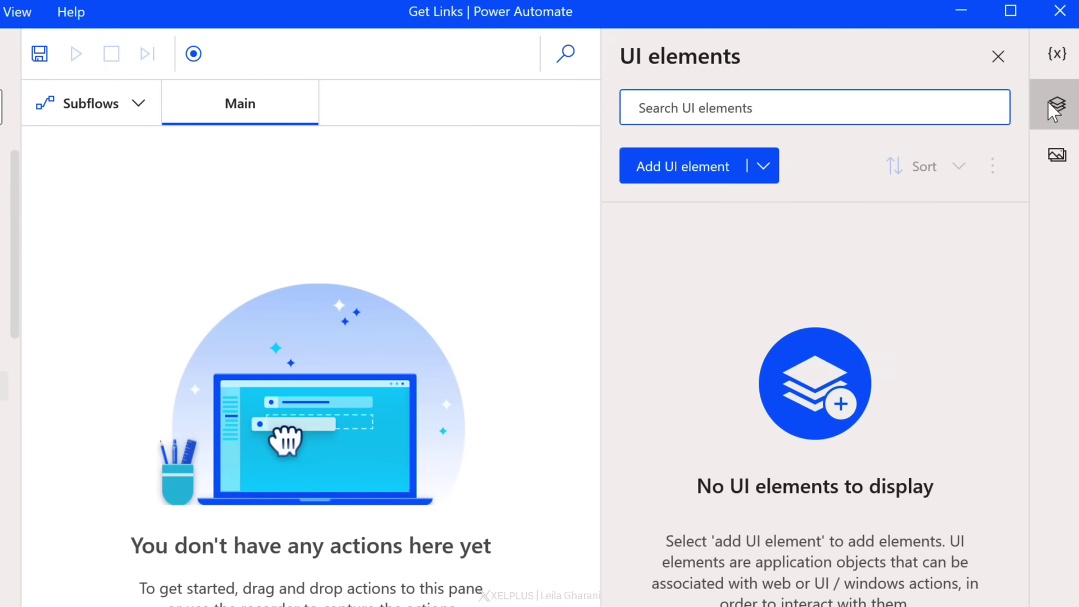
click(1056, 56)
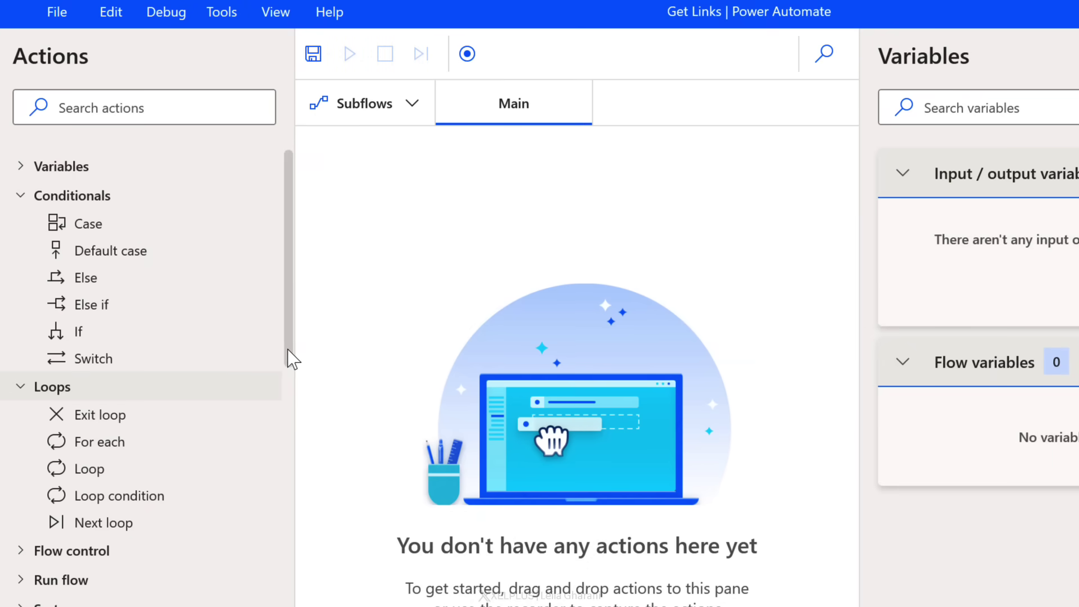
From Browser automation, add a Launch new Microsoft Edge action to the Main canvas.
drag(288, 348, 312, 606)
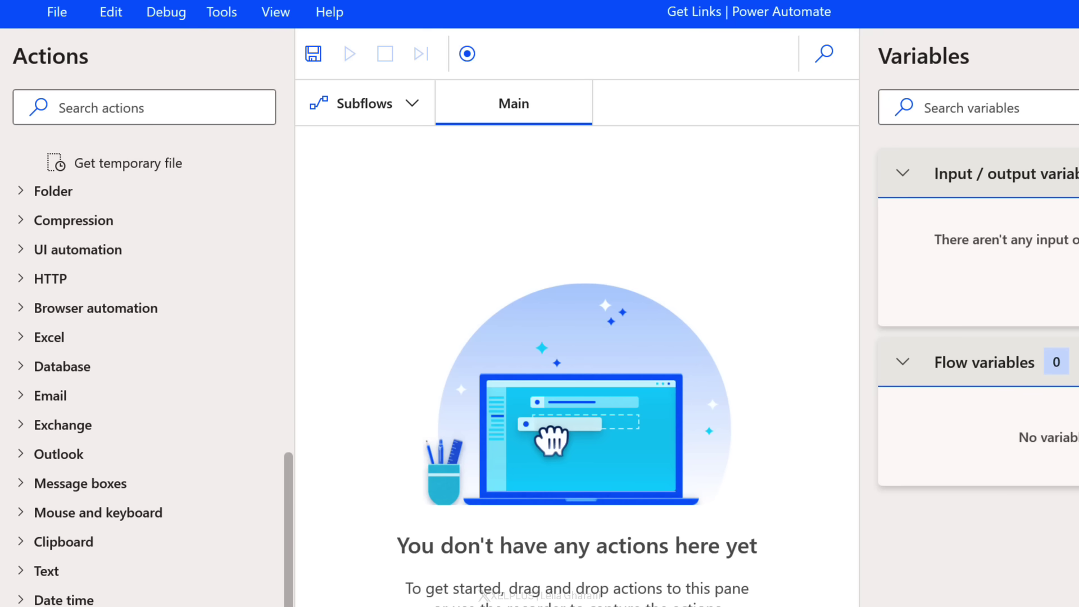
click(17, 315)
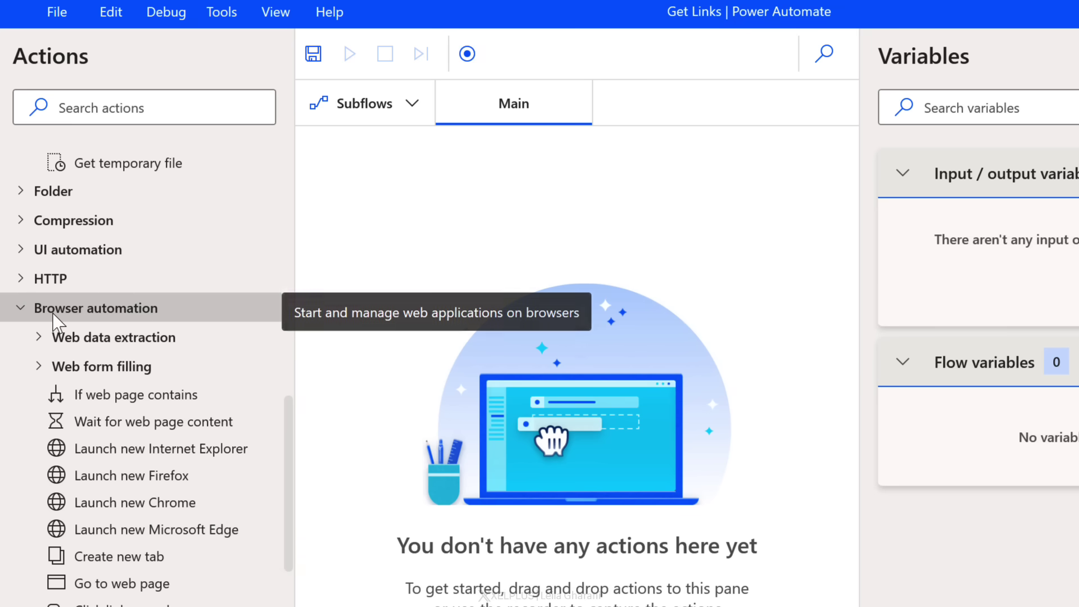
click(155, 338)
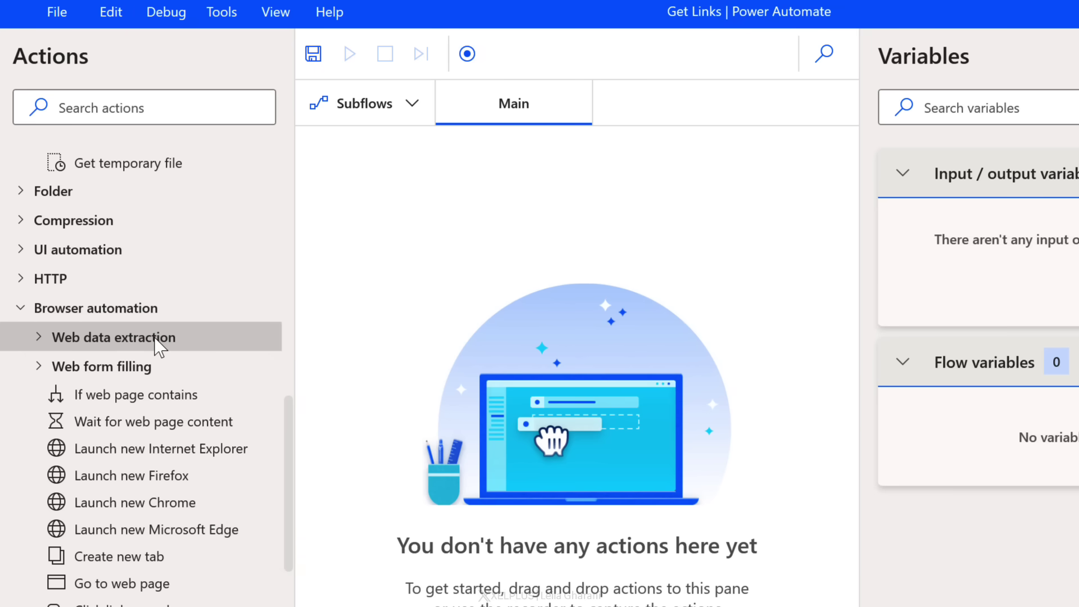
click(135, 377)
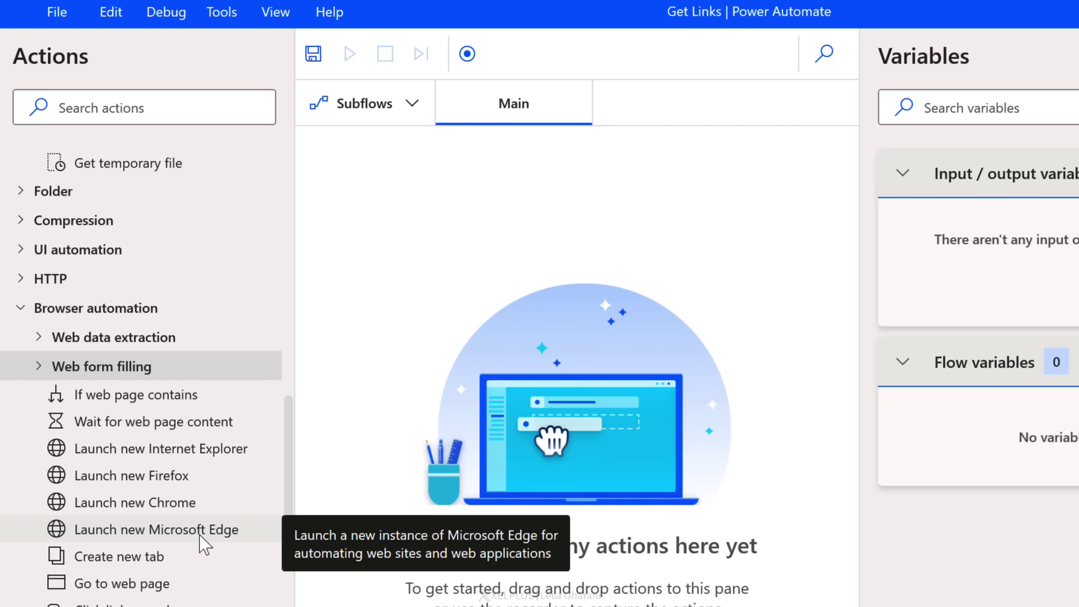
click(165, 536)
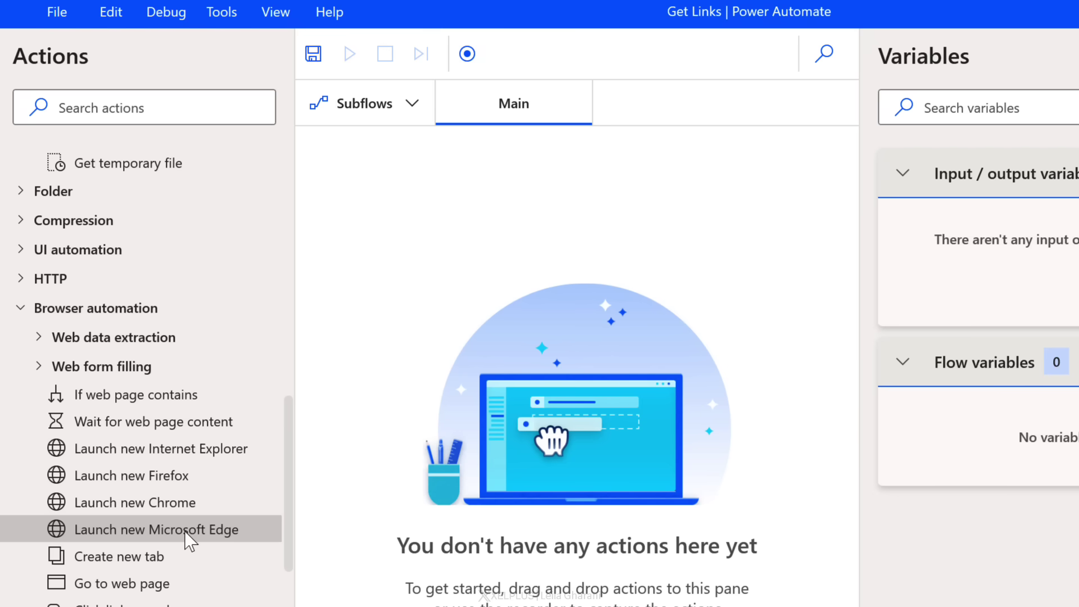
drag(203, 520, 494, 325)
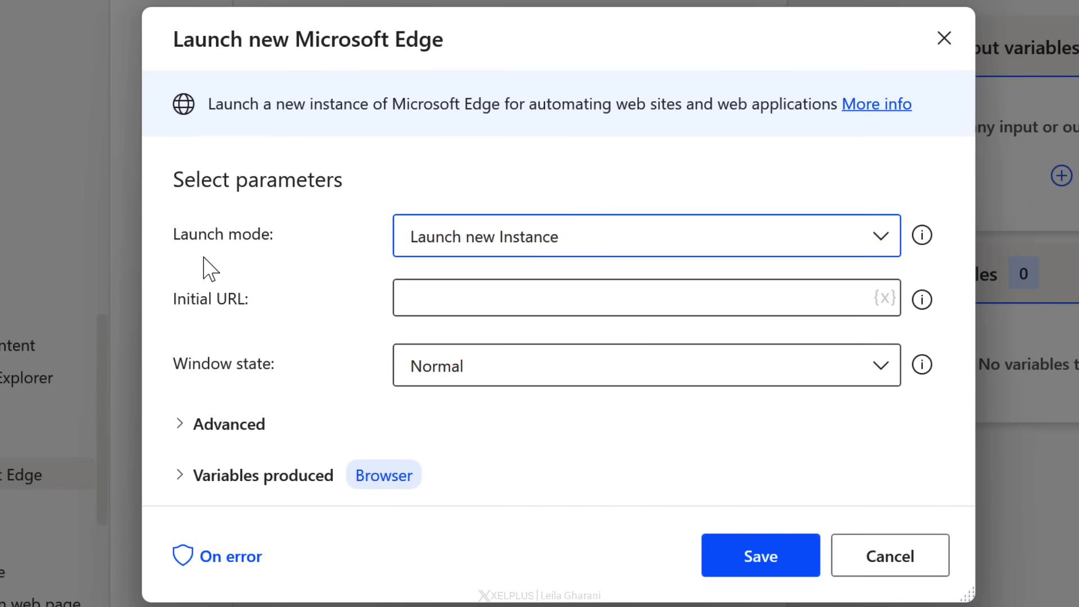
click(606, 240)
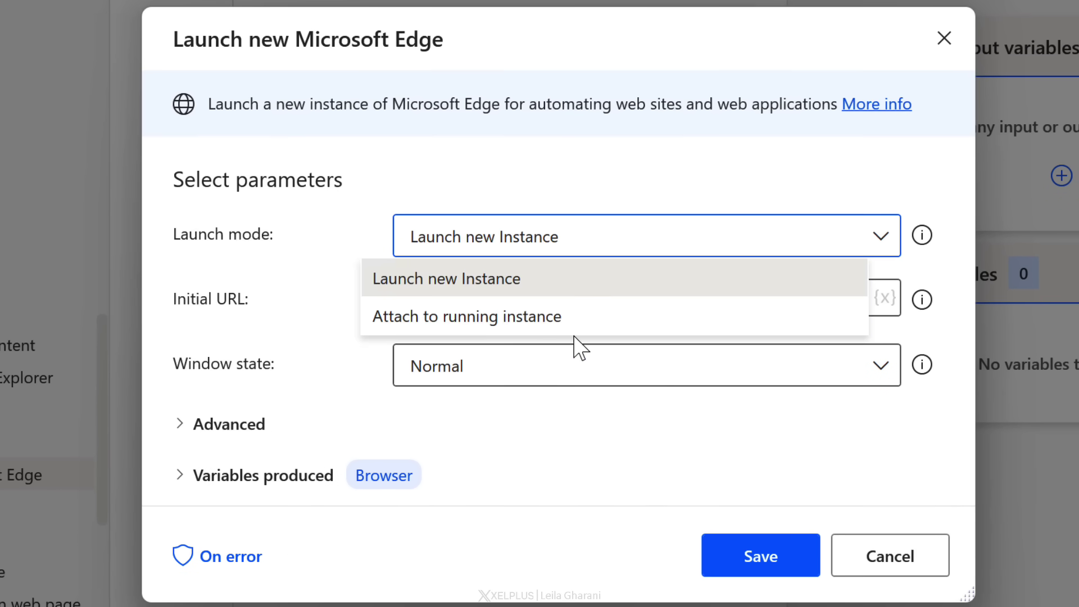
click(521, 284)
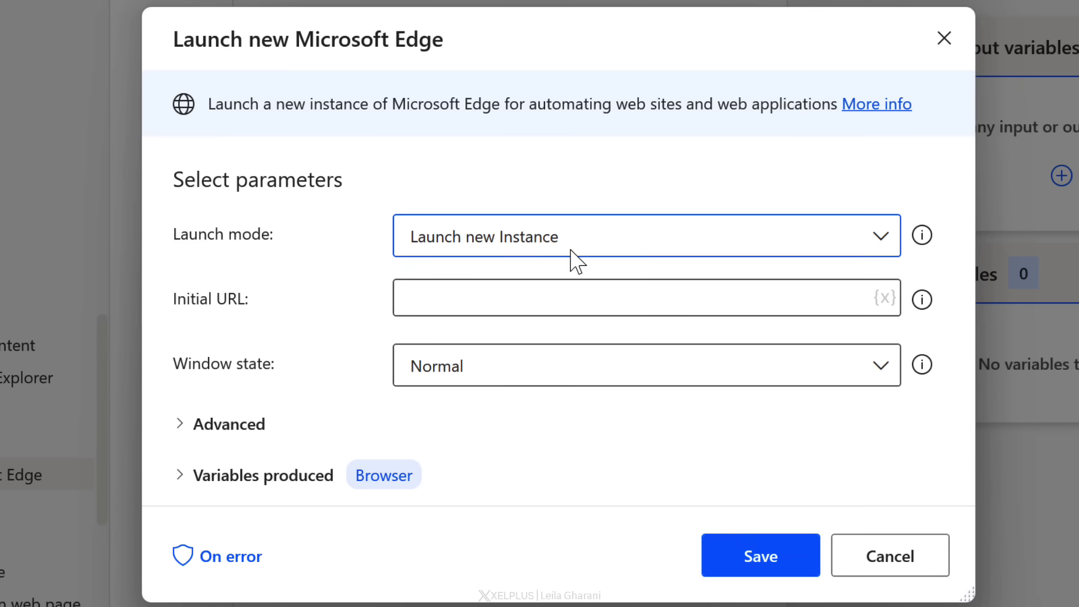
click(543, 305)
text(https://www.xelplus.com/)
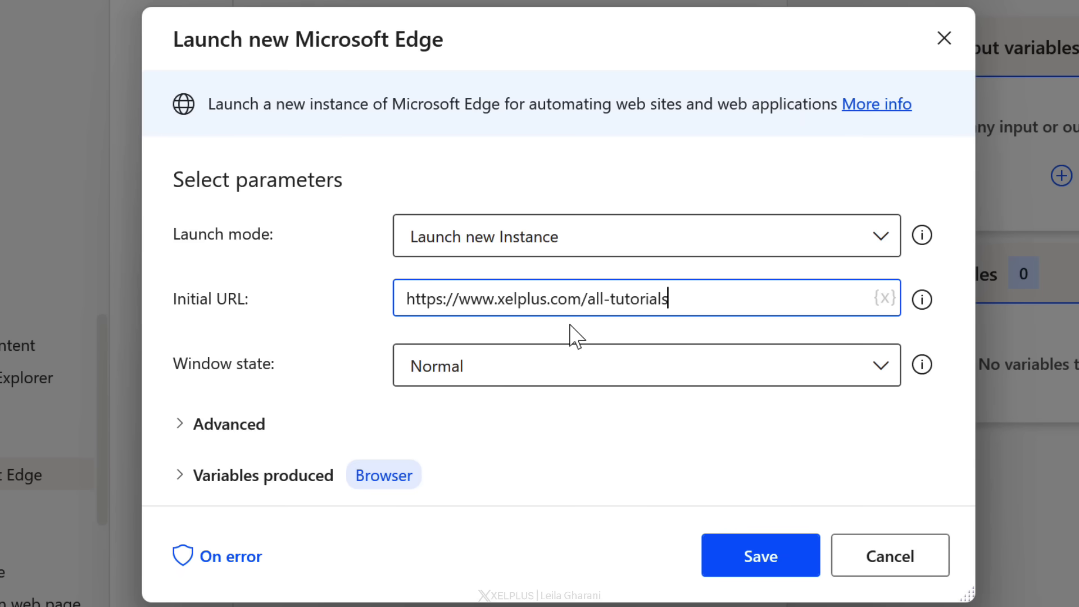
click(503, 376)
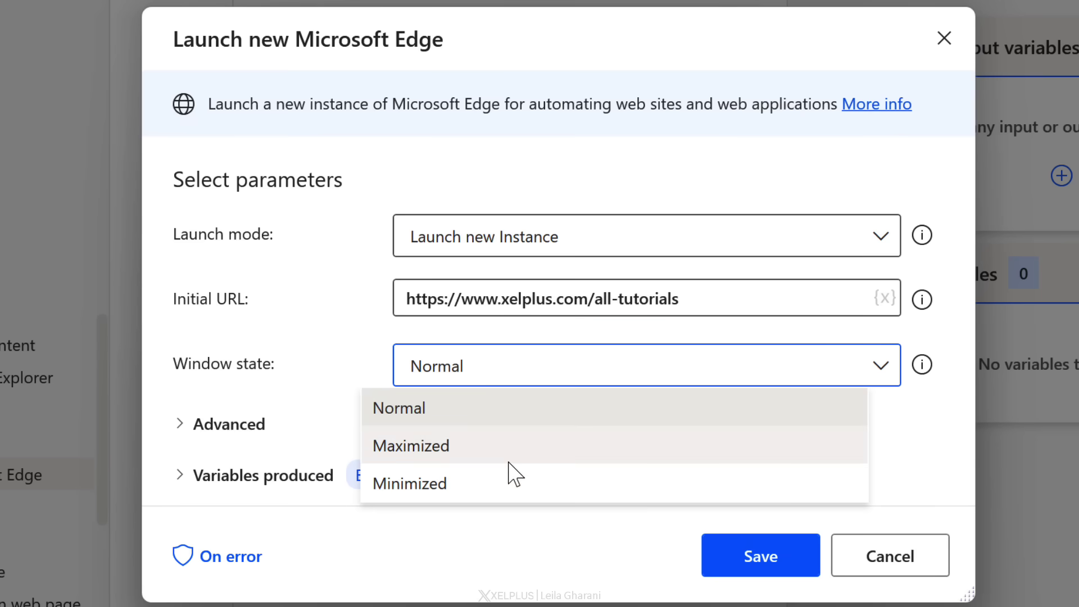
click(479, 401)
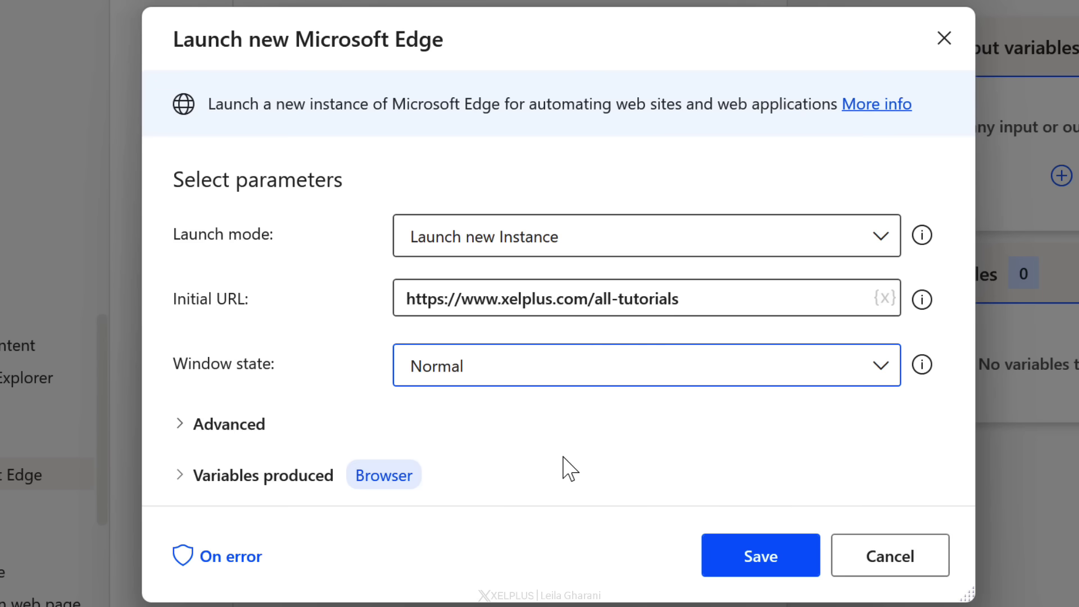
click(757, 567)
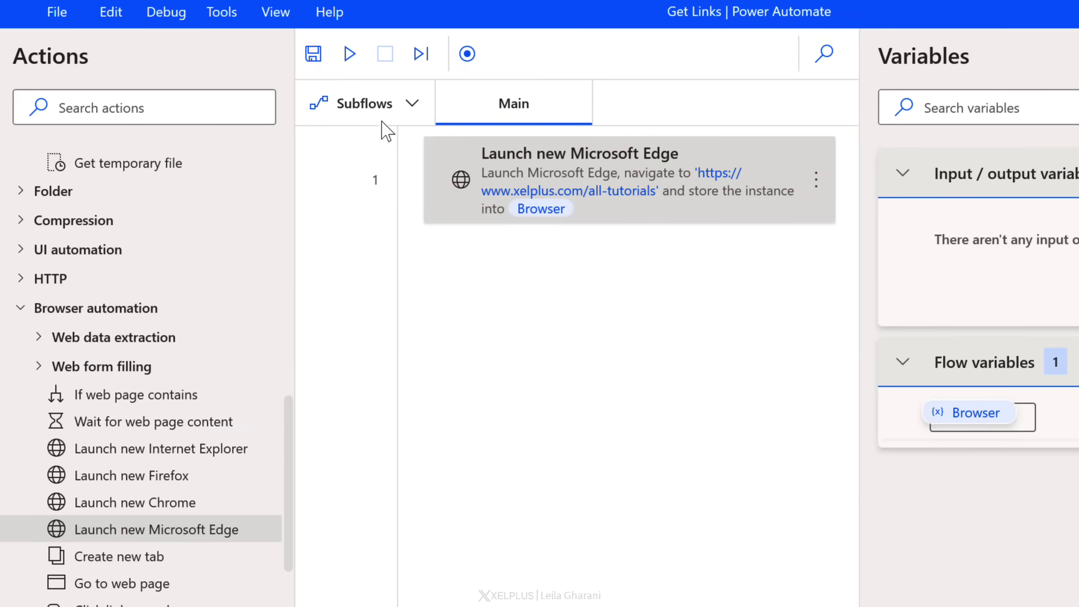
Save the Get Links flow and run it to open the all-tutorials page in Edge.
click(314, 54)
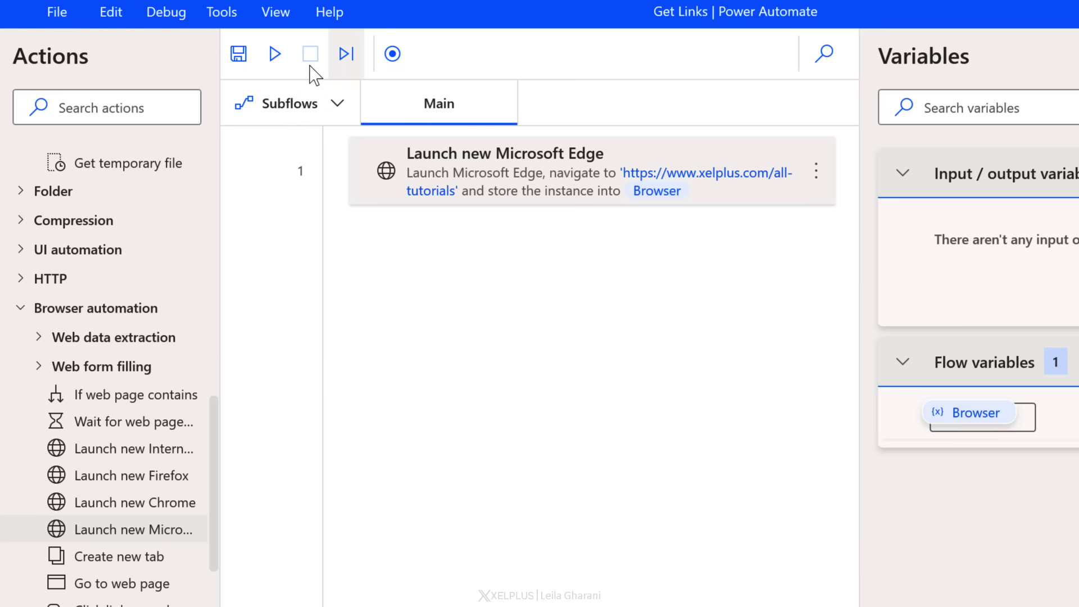
click(276, 61)
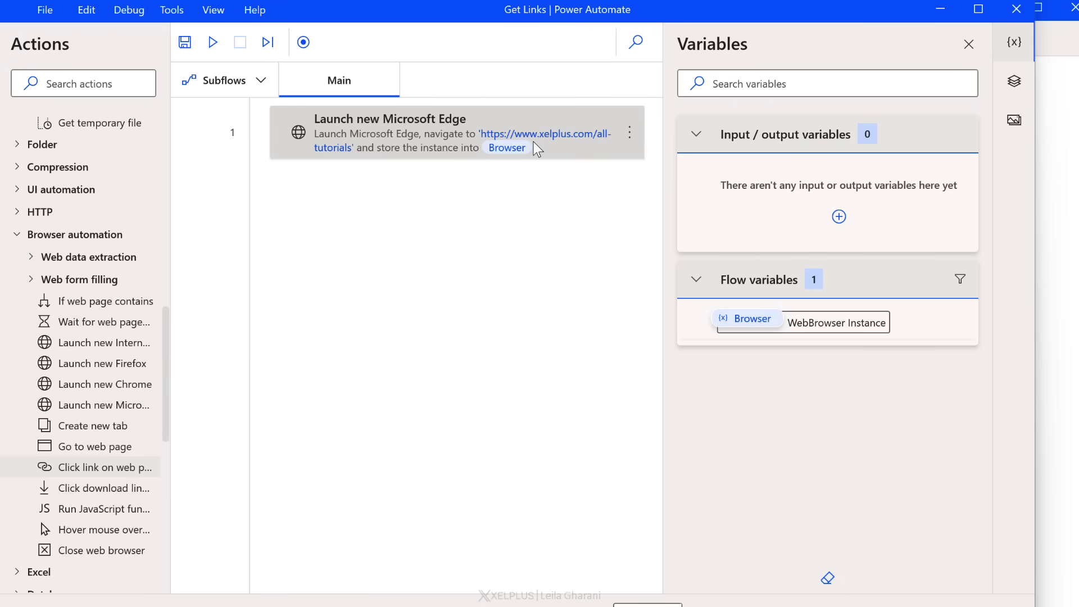
click(213, 42)
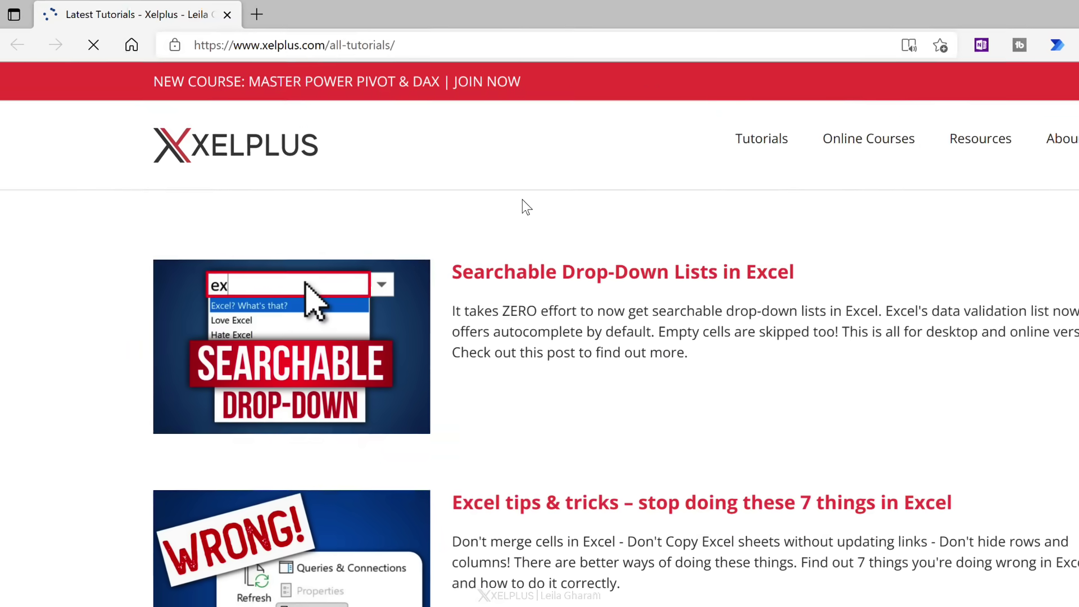
Copy the first tutorial's link, check page 2 of the listing, then return to page 1.
drag(453, 278, 801, 279)
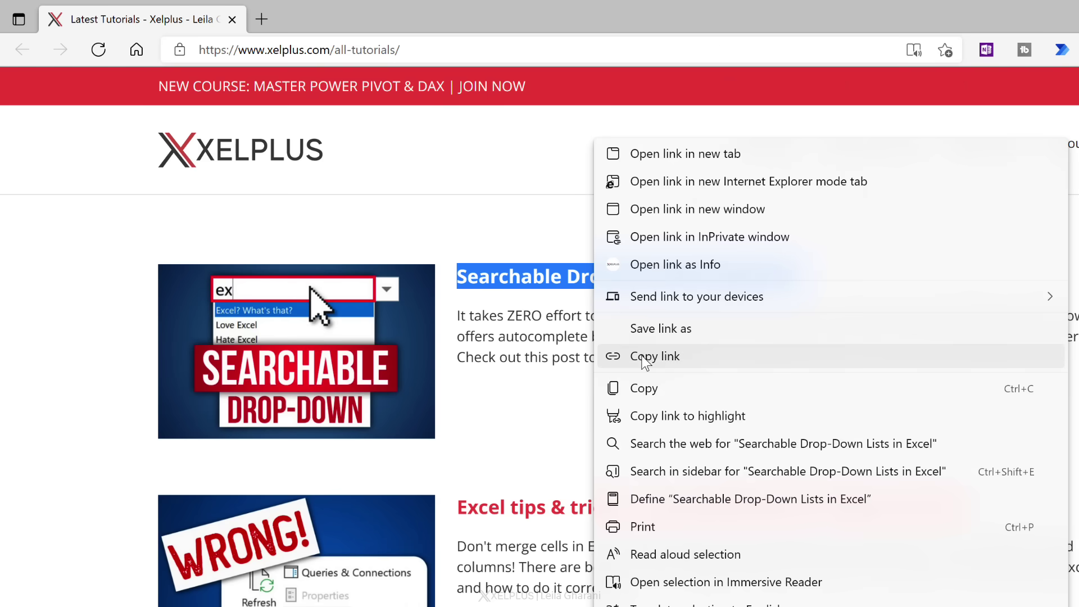
click(510, 331)
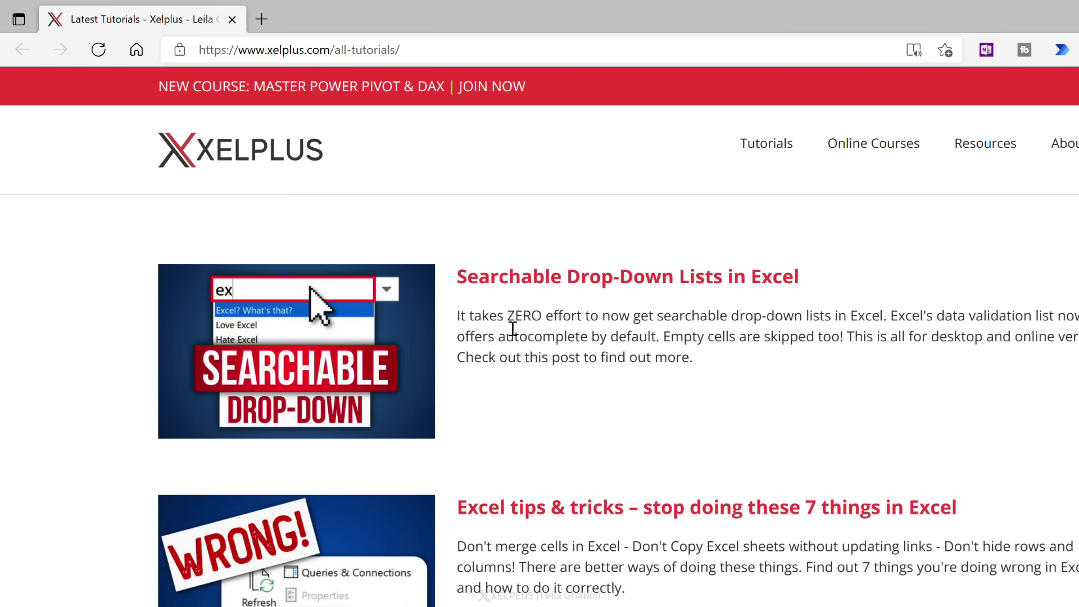
scroll(512, 329, down, 15)
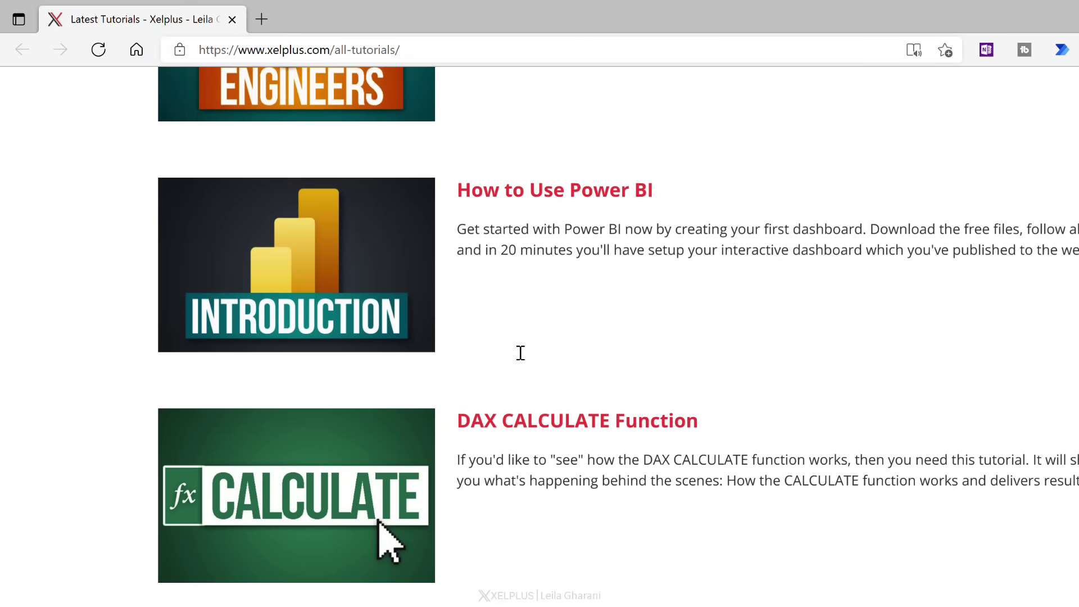
scroll(521, 353, down, 15)
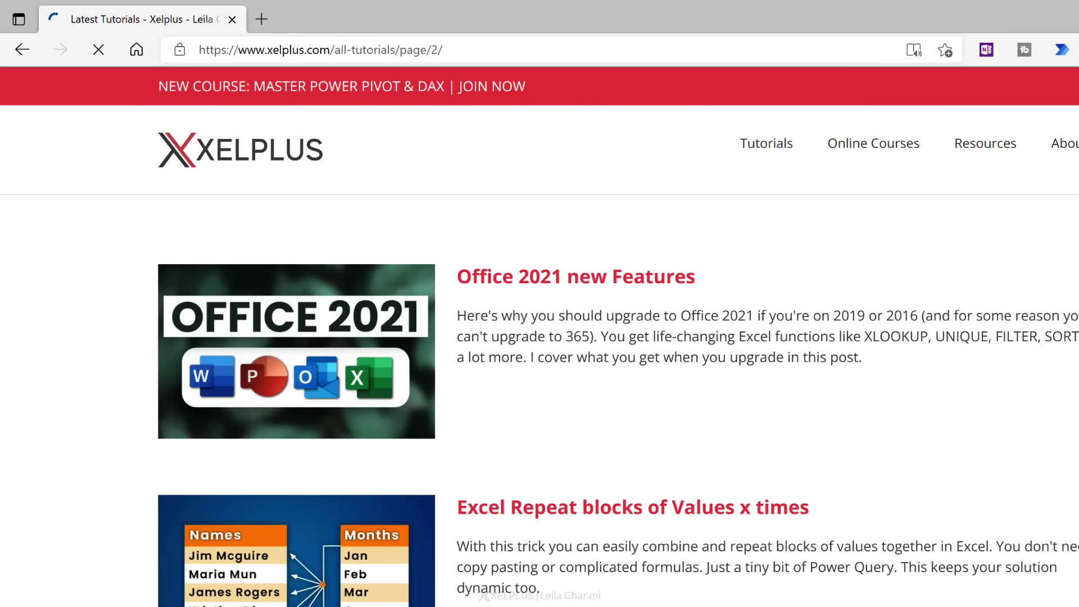
scroll(540, 337, down, 1)
scroll(539, 337, down, 9)
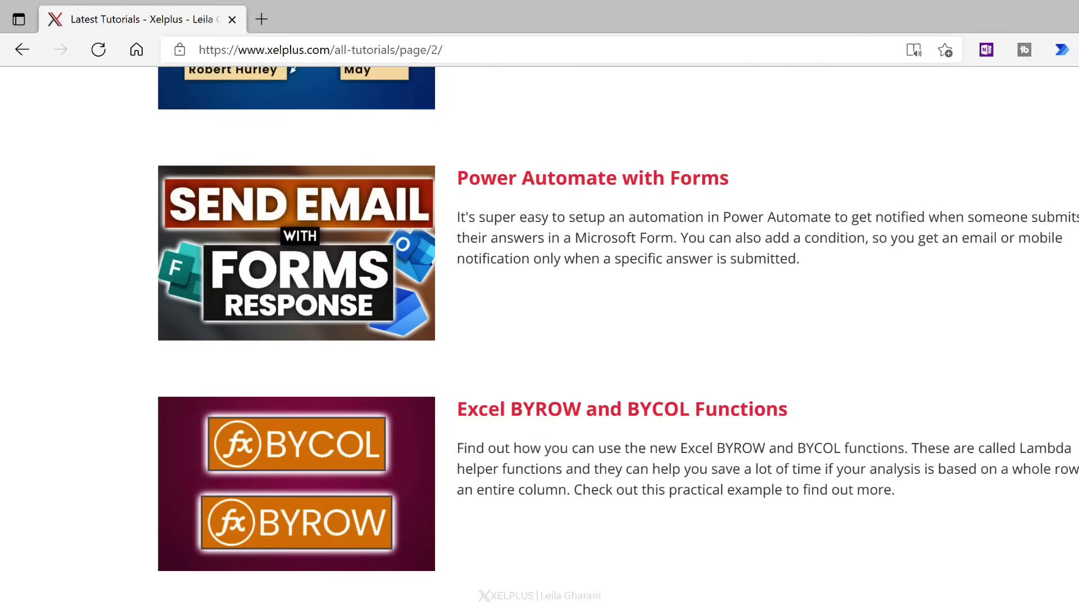
scroll(285, 212, up, 10)
click(23, 52)
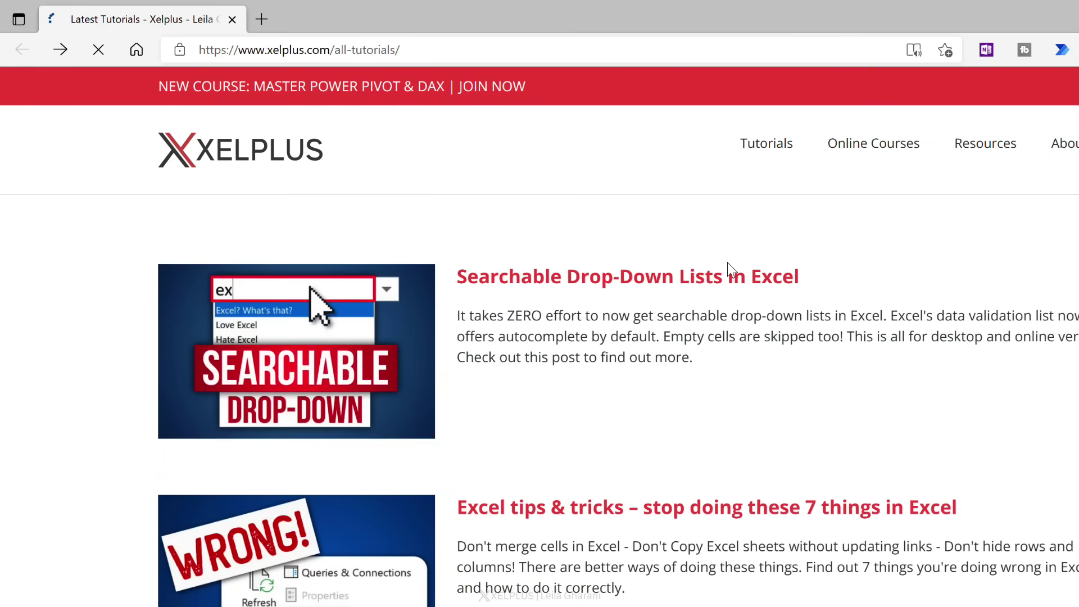
scroll(729, 271, up, 12)
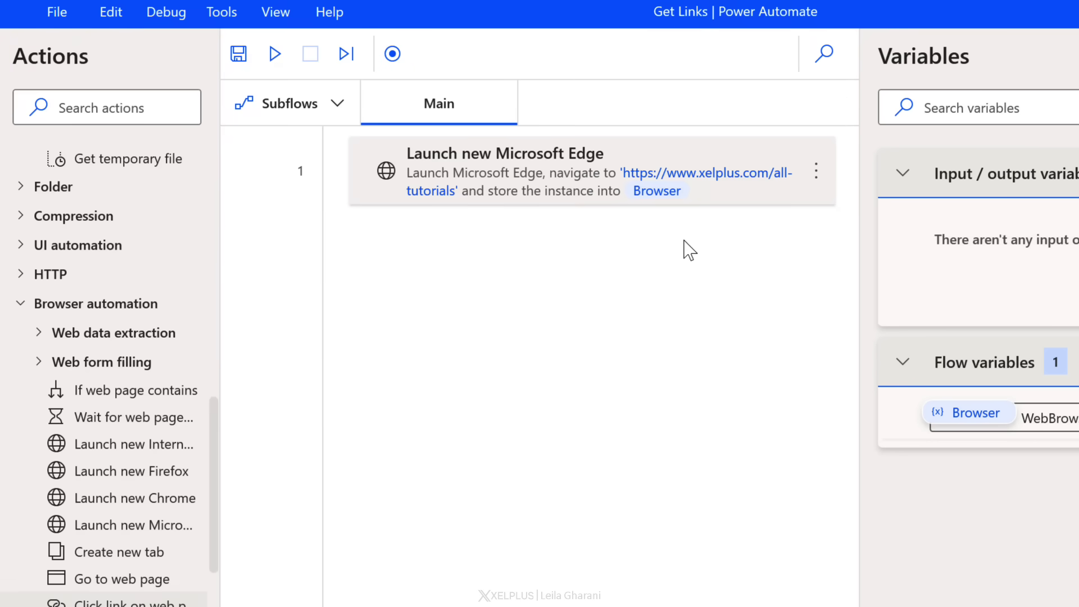
Open the Recorder and test-record a click on the Searchable Drop-Down Lists in Excel article.
click(393, 54)
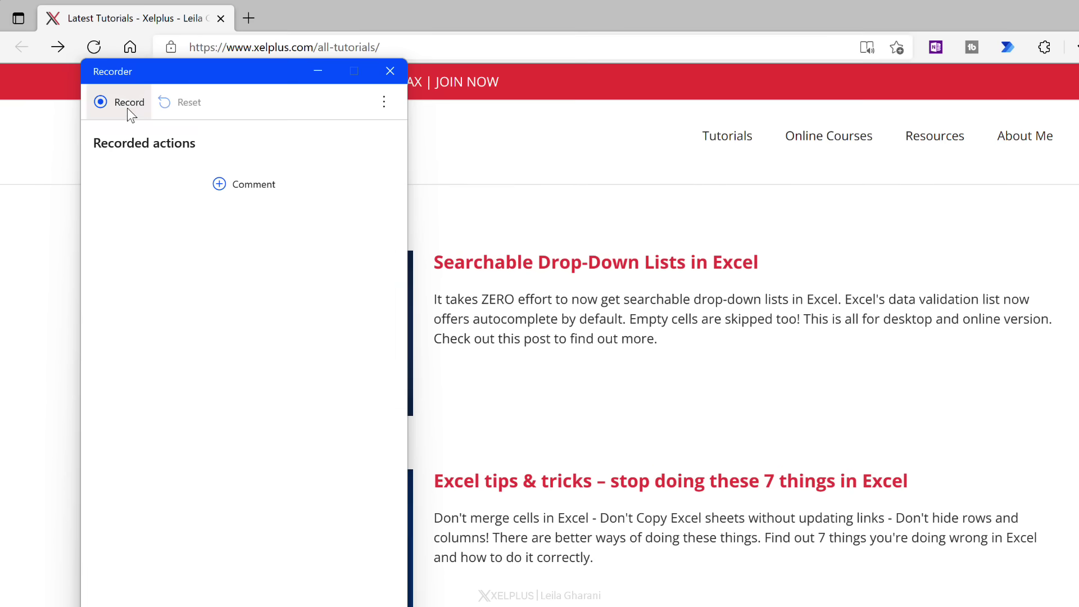
click(129, 107)
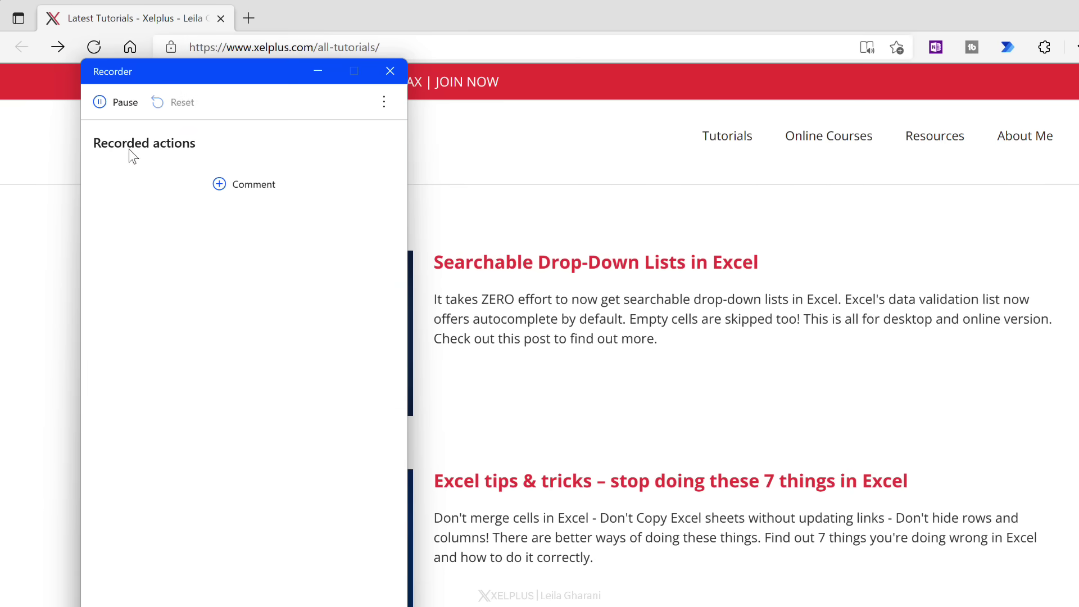
click(500, 265)
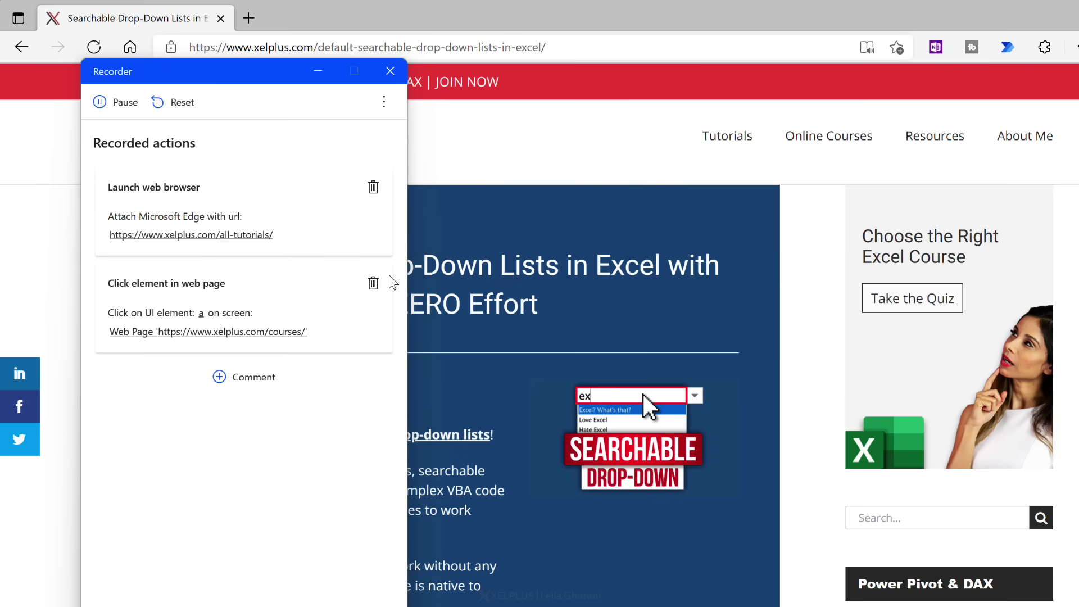
Delete both recorded trial actions, go back to the tutorials listing, and move the Recorder left.
click(373, 283)
click(373, 186)
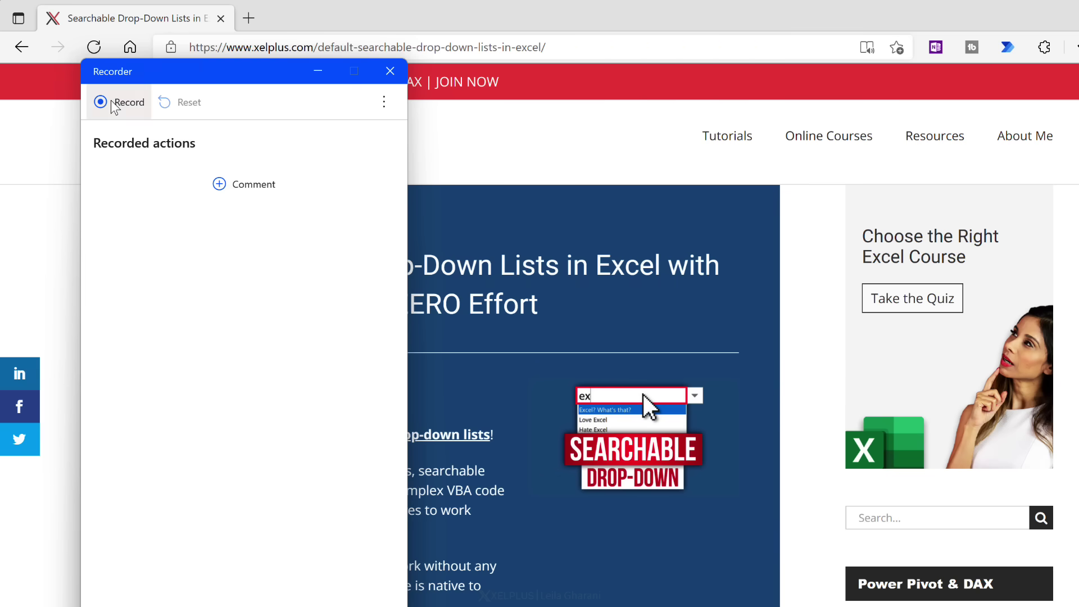
click(20, 48)
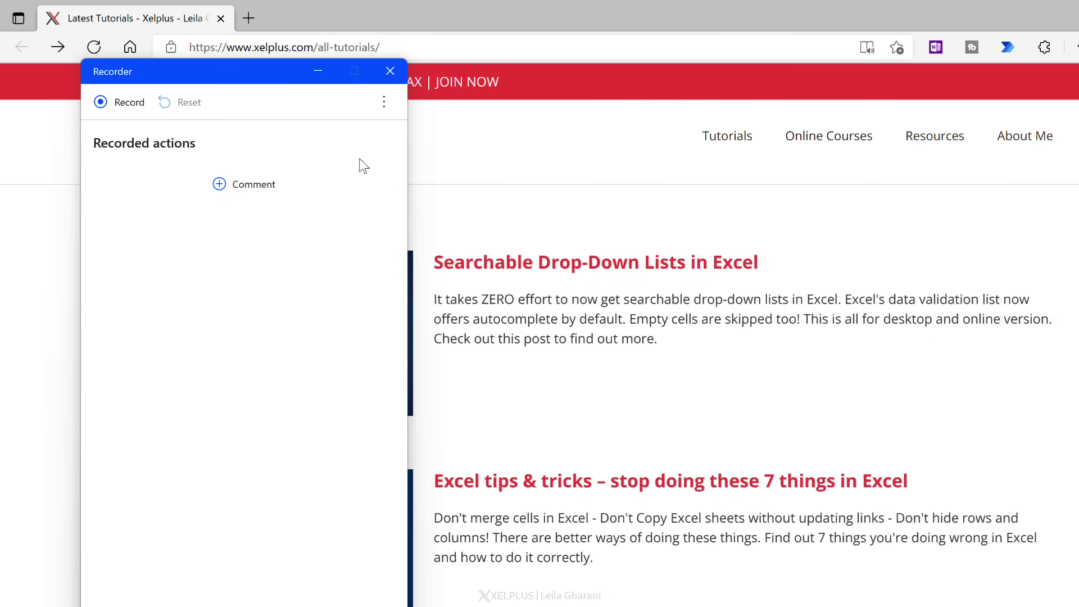
drag(256, 82, 186, 83)
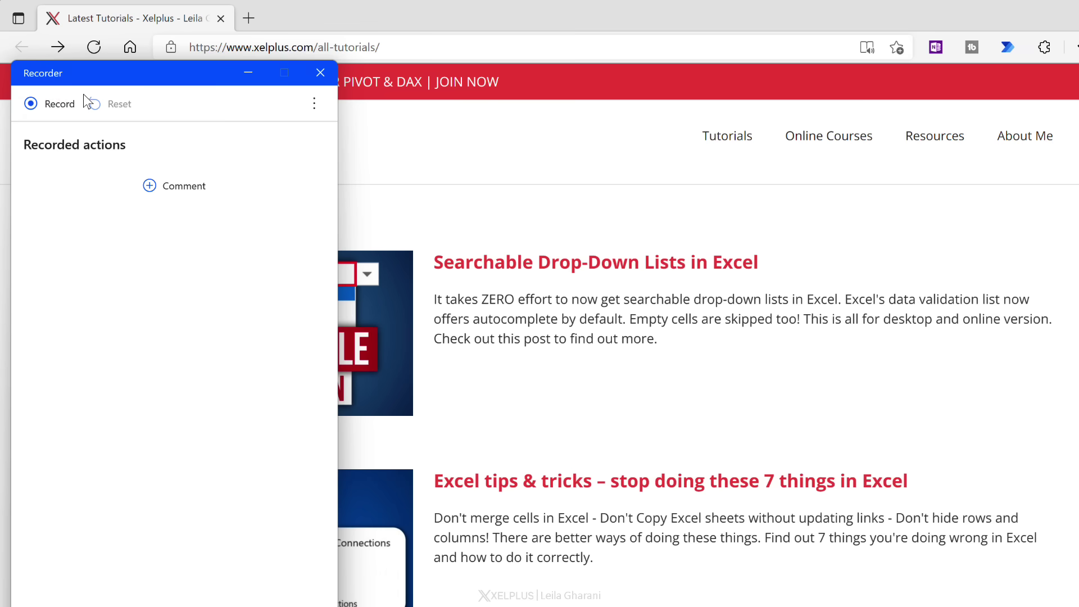
Start recording and extract the first tutorial title's text, then bring up its extraction options again.
click(63, 115)
right_click(523, 262)
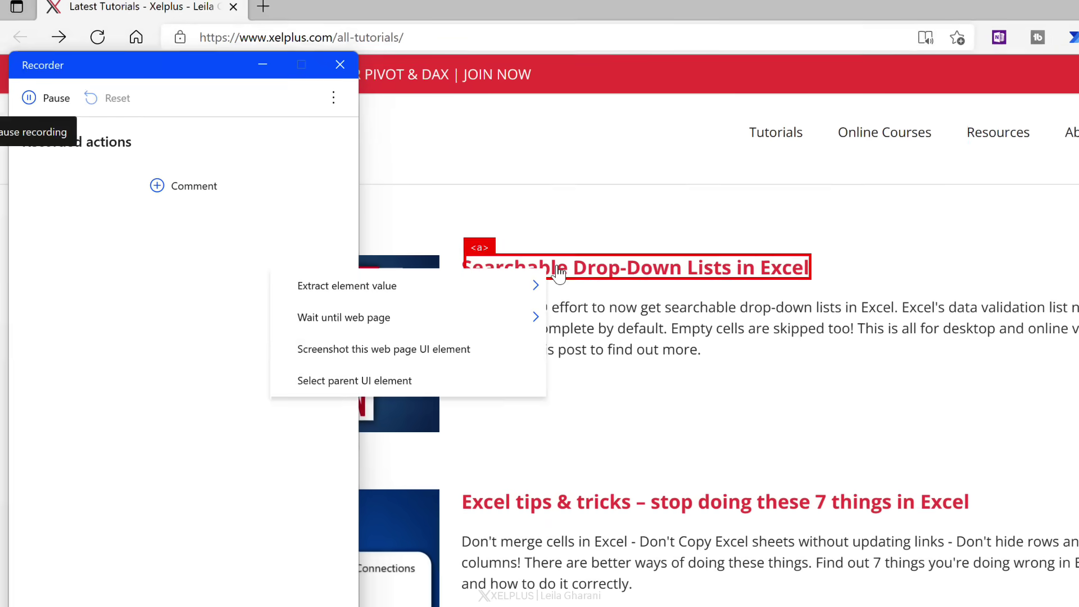
mouse_move(477, 325)
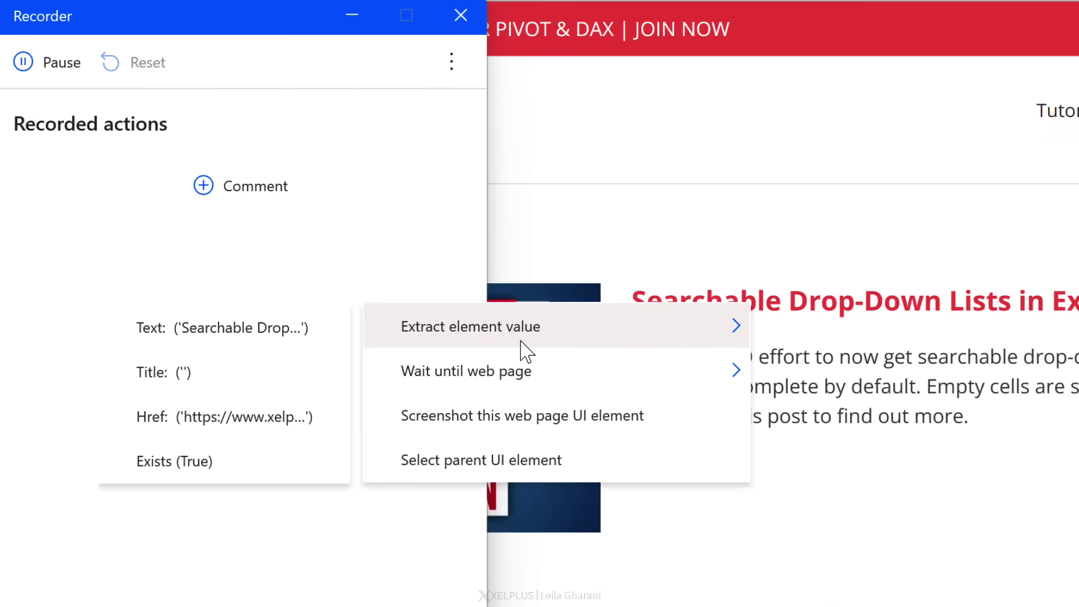
click(294, 340)
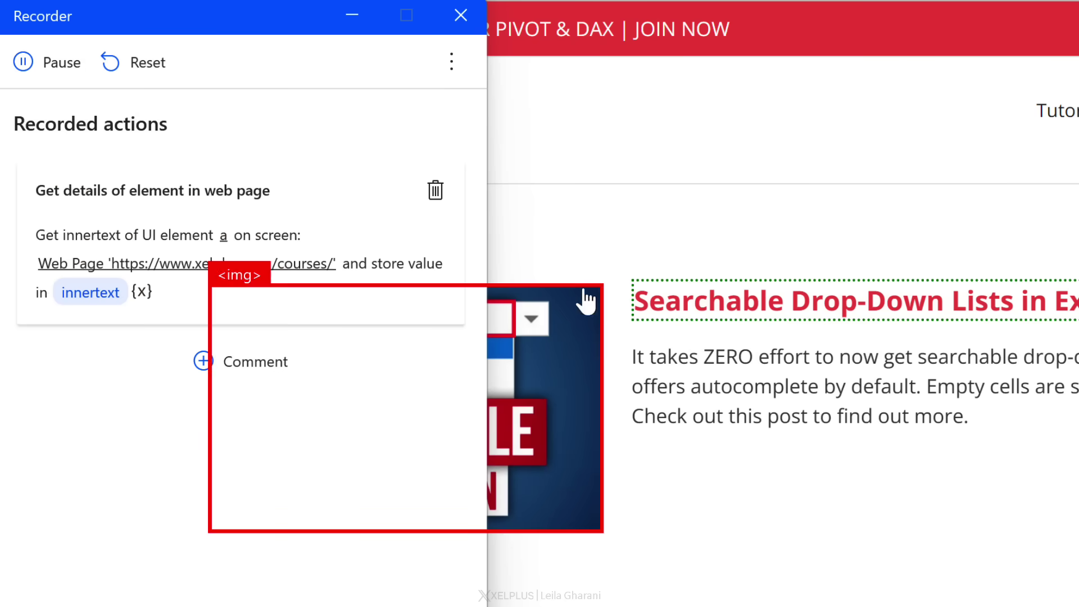
right_click(709, 306)
mouse_move(517, 325)
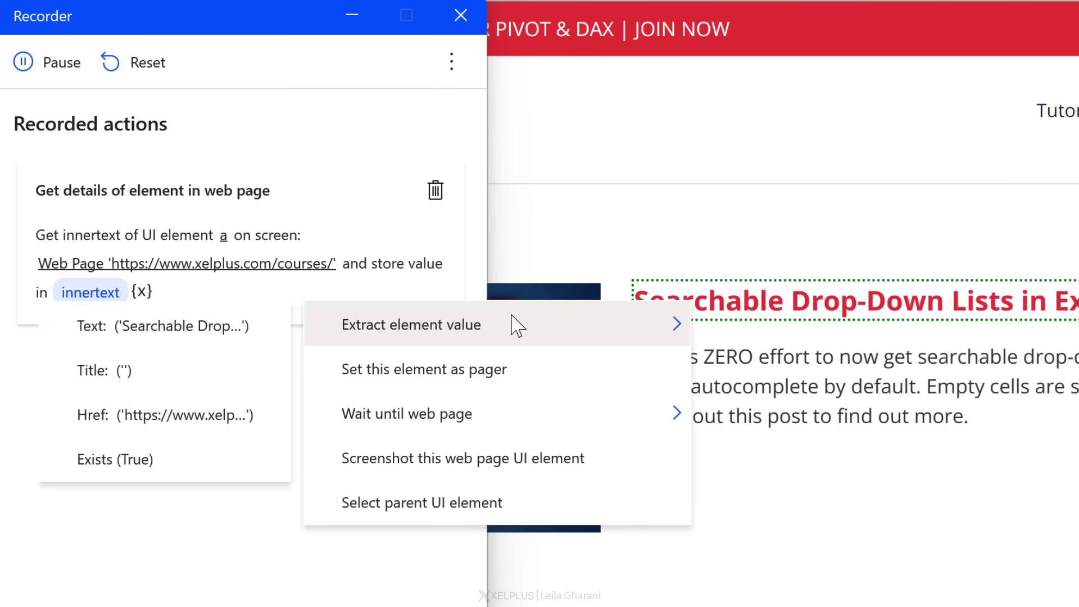
Extract the first tutorial's link, then the second tutorial's title text and link.
click(169, 428)
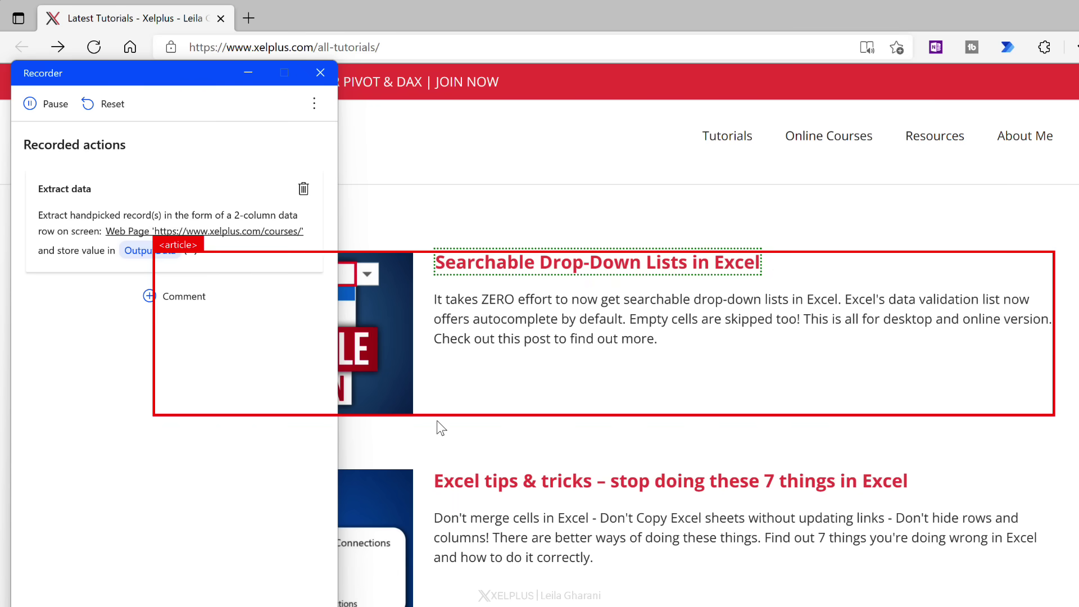
right_click(512, 487)
mouse_move(364, 506)
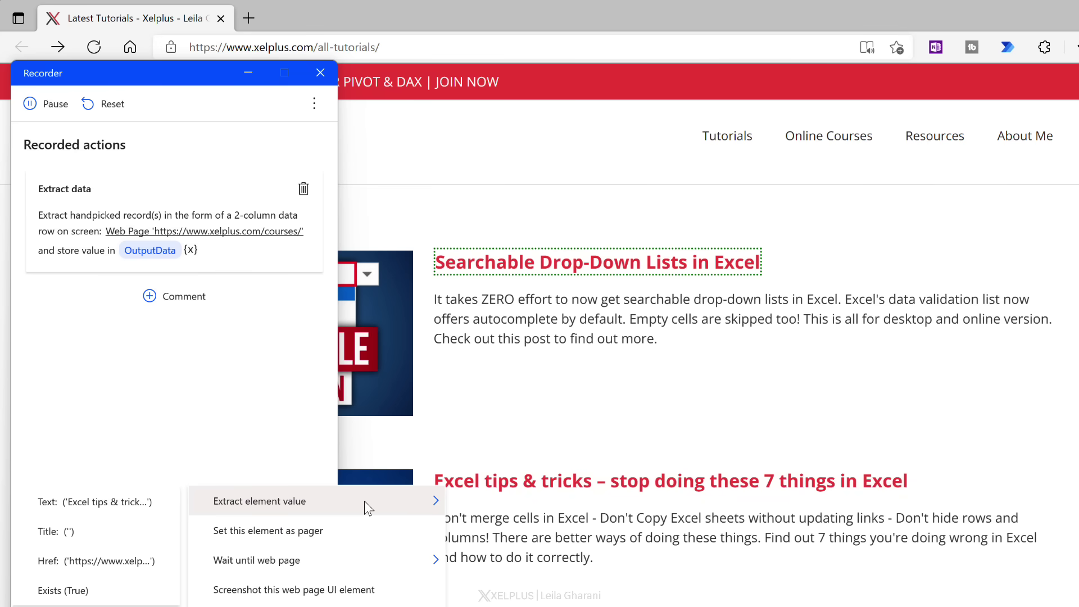
click(147, 508)
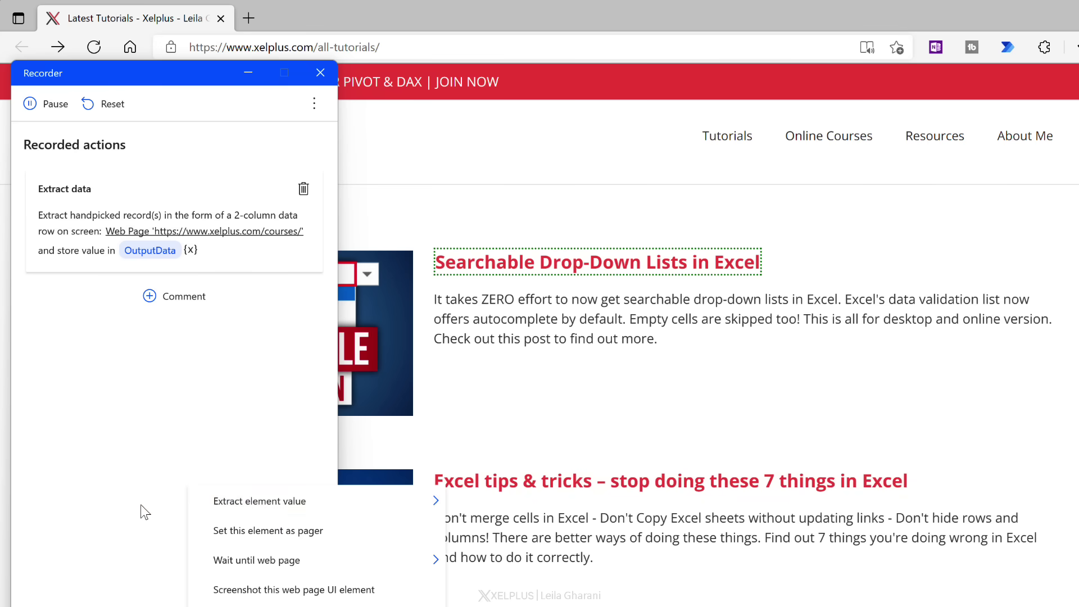
right_click(500, 483)
mouse_move(420, 501)
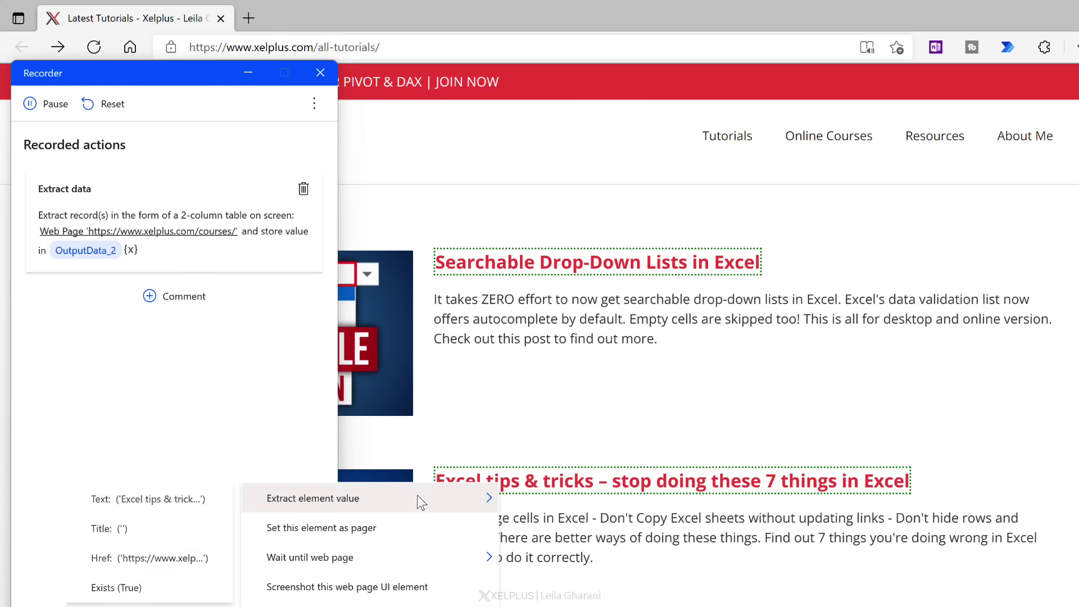
click(164, 558)
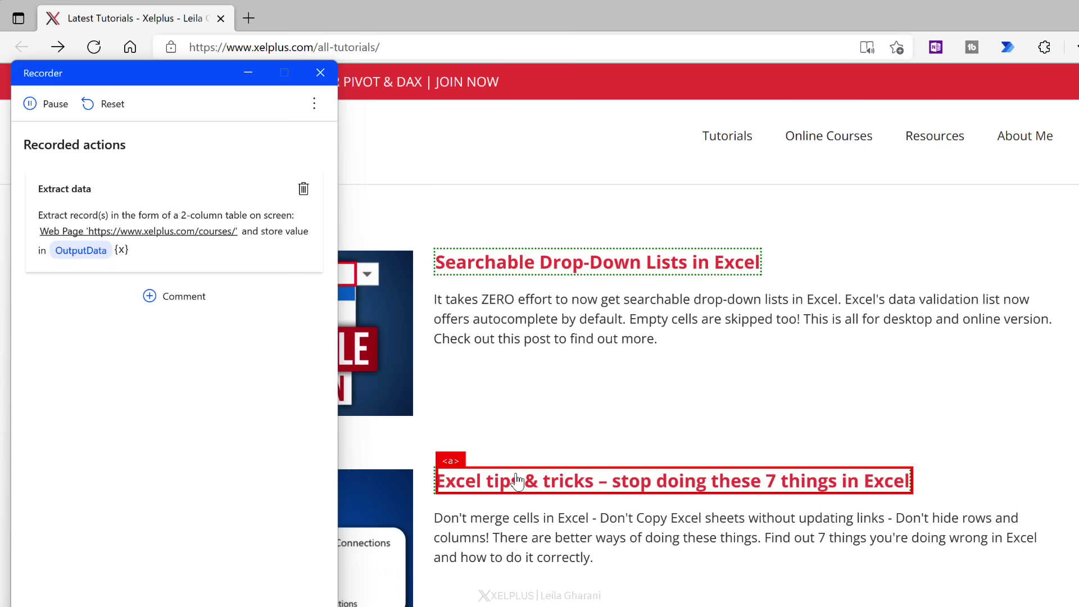
Scroll down the tutorials page until the Next pager link is visible.
scroll(592, 509, down, 10)
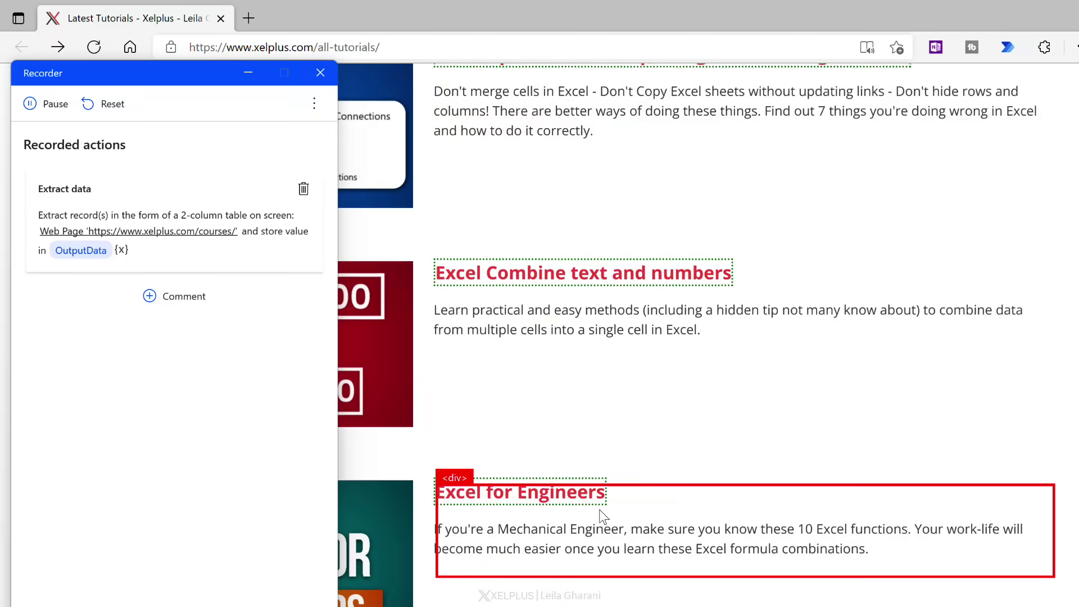
scroll(602, 514, down, 10)
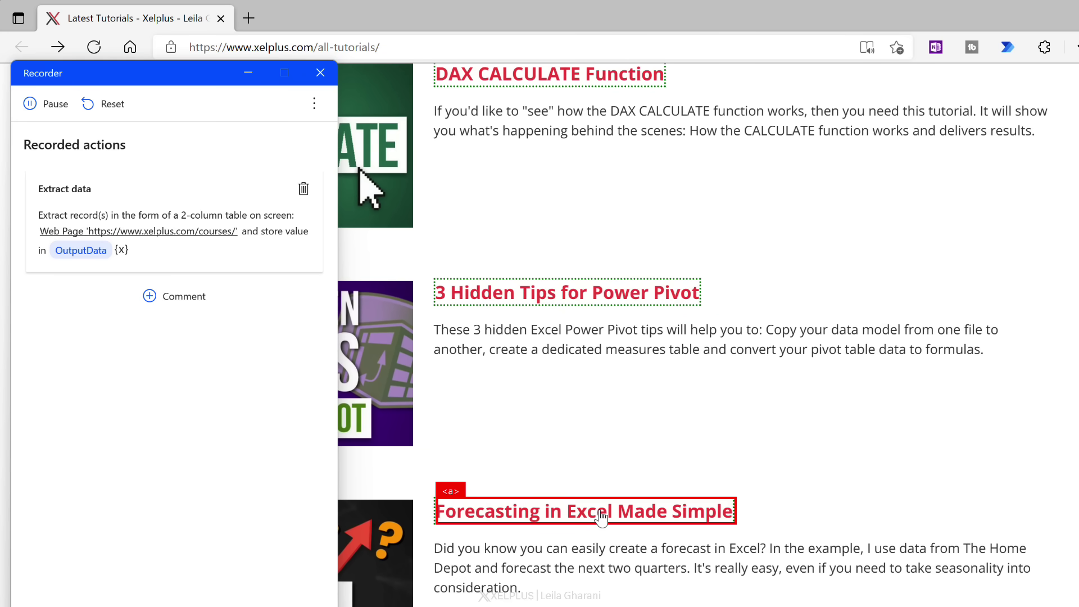
scroll(606, 516, down, 4)
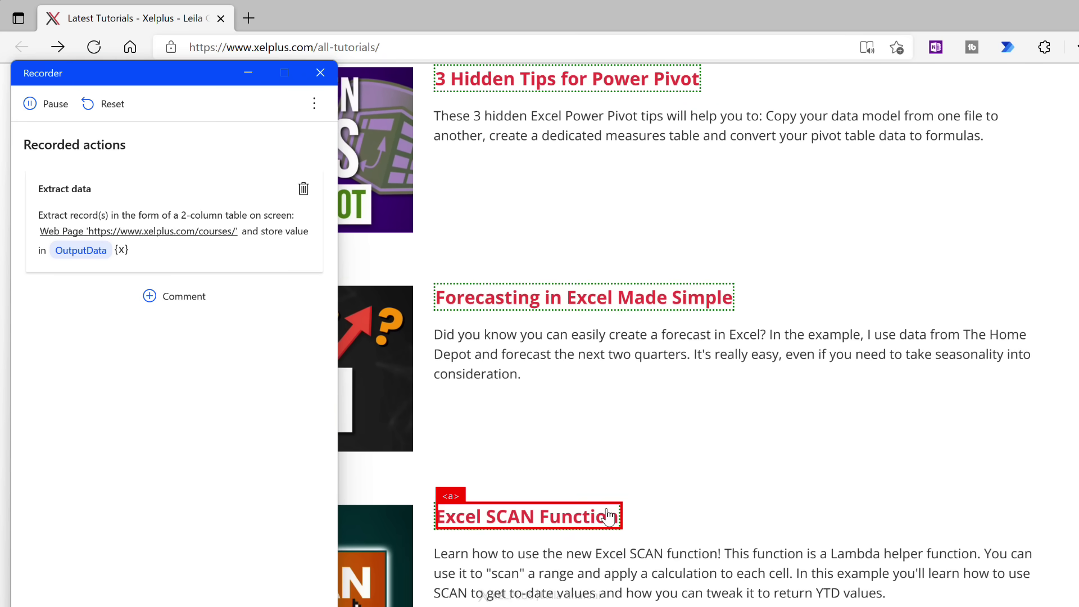
scroll(655, 511, down, 5)
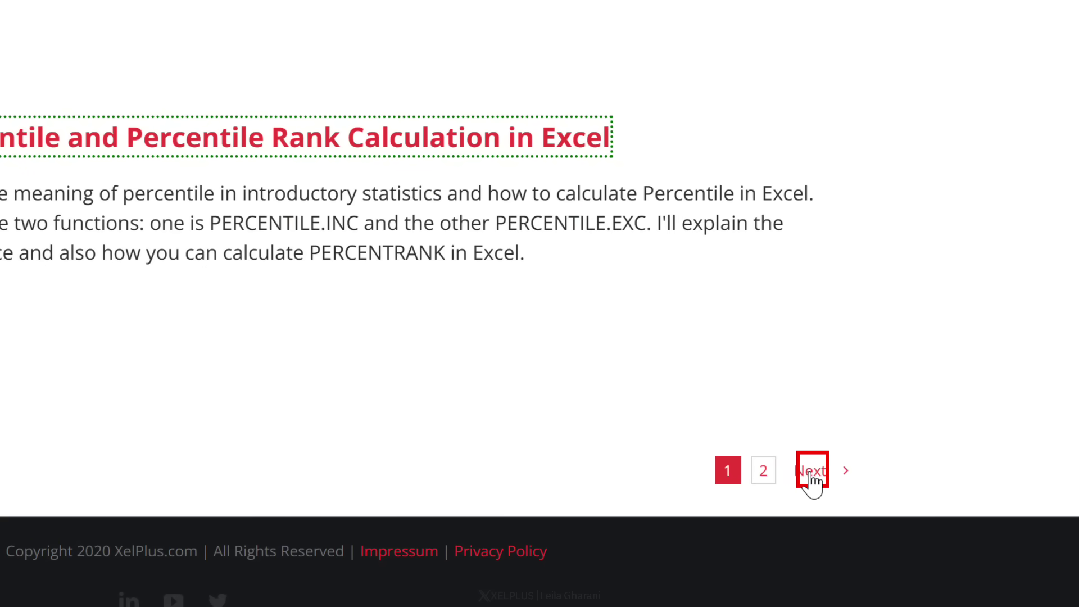
Set the Next link as the pager and finish recording into the Get Links flow.
right_click(814, 482)
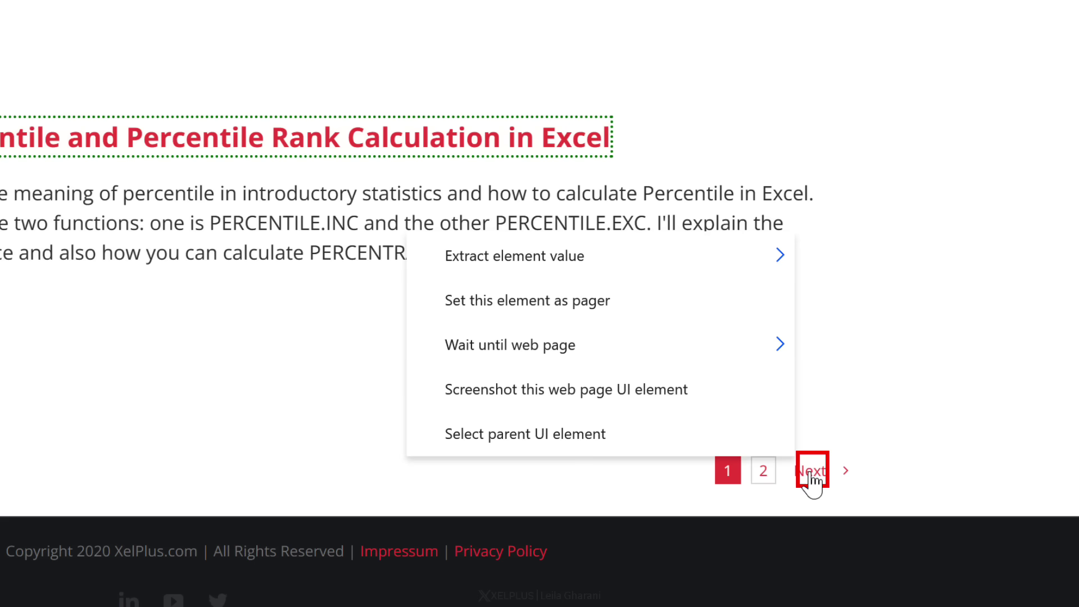
click(581, 304)
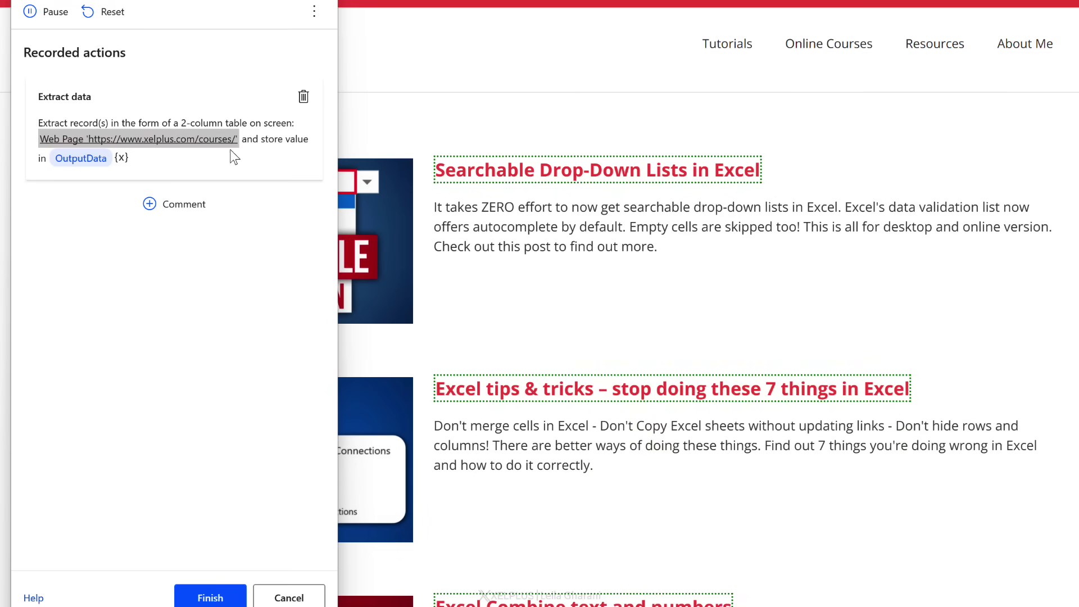
click(209, 597)
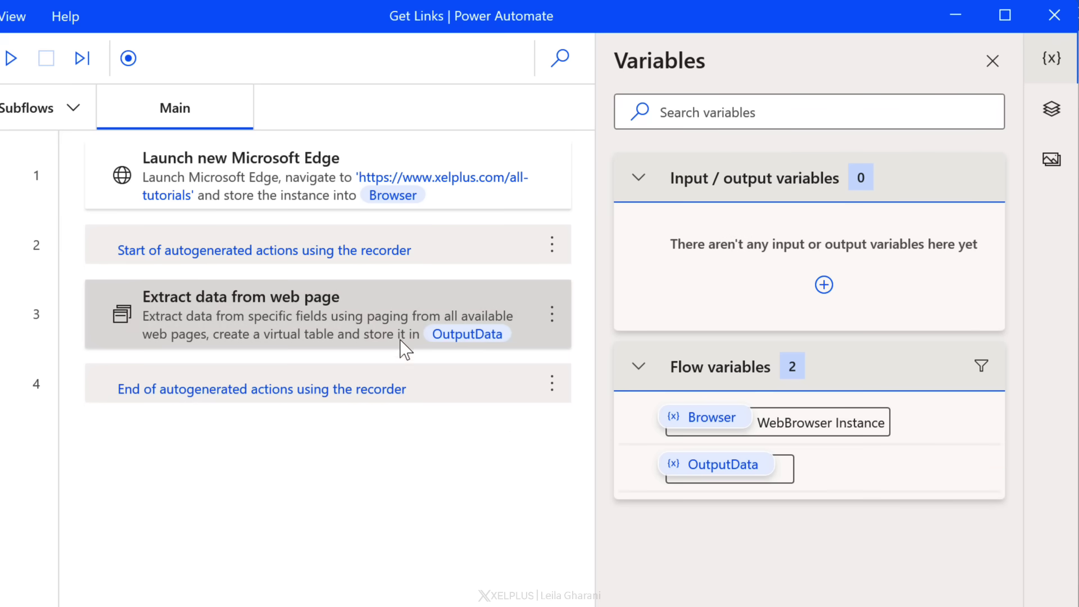
Change the Extract data from web page step's storage to Excel spreadsheet and save it.
double_click(366, 319)
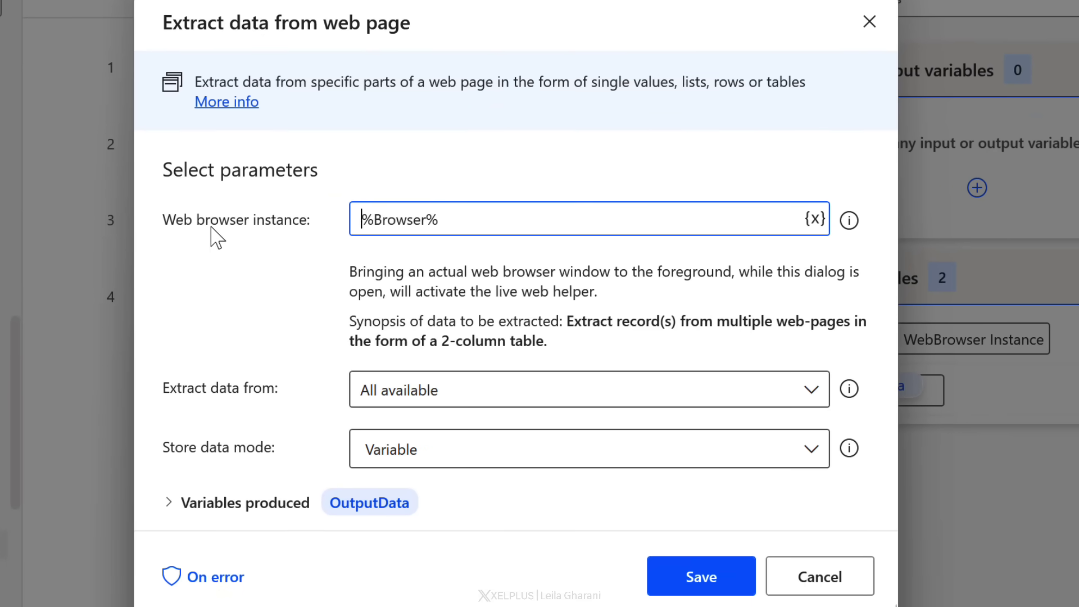
drag(429, 219, 376, 221)
click(489, 224)
click(537, 460)
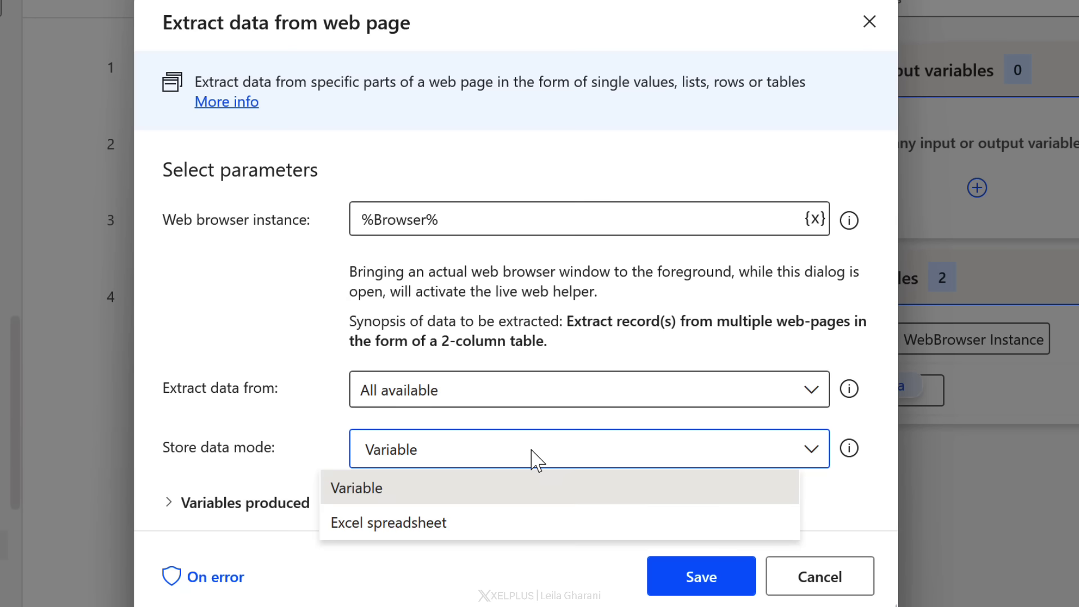
click(469, 529)
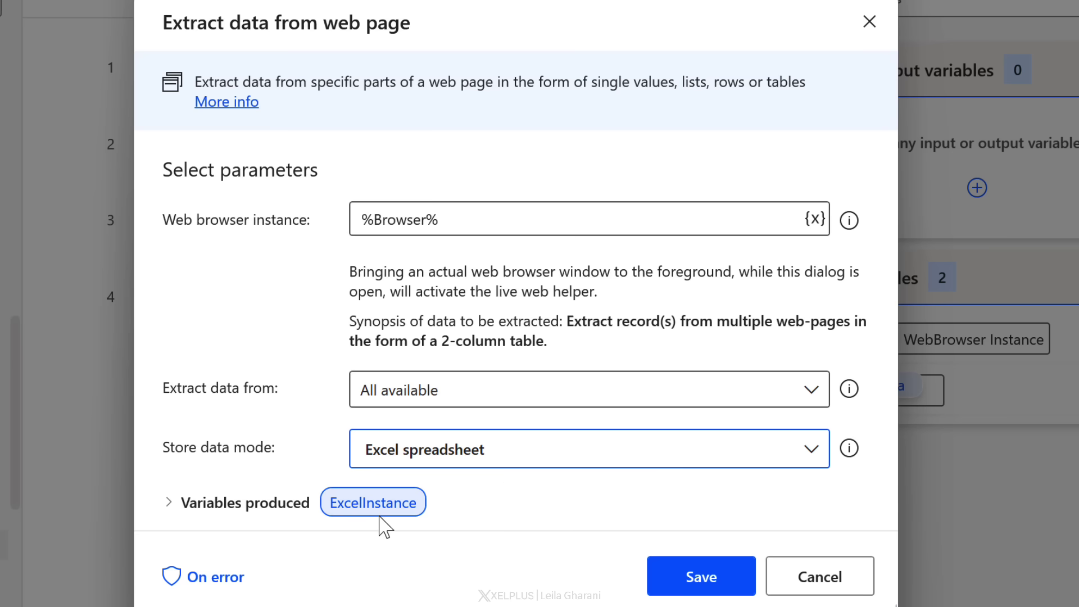
mouse_move(386, 526)
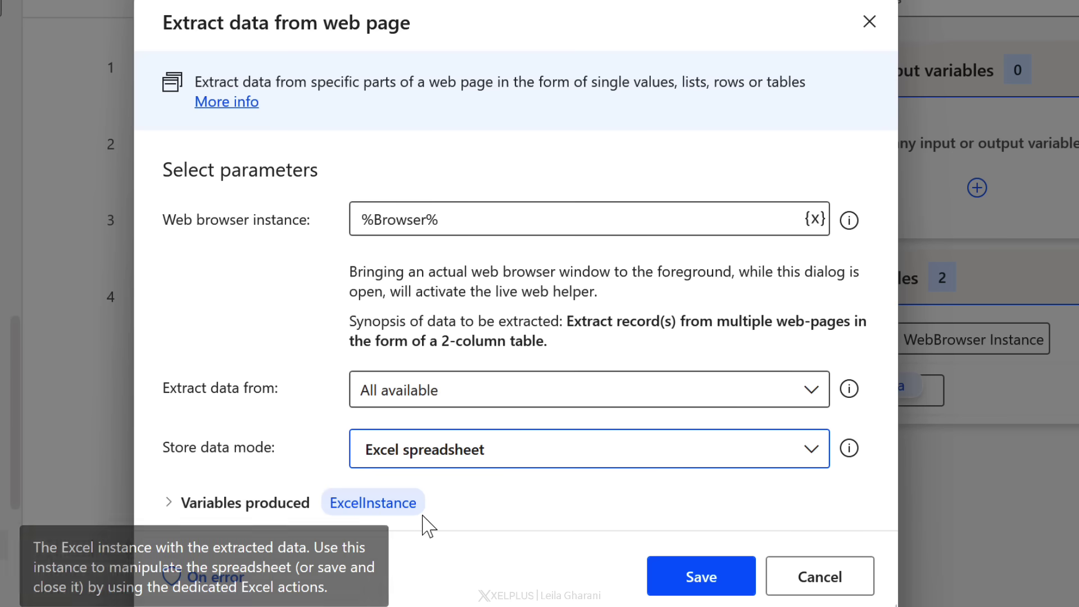
click(697, 580)
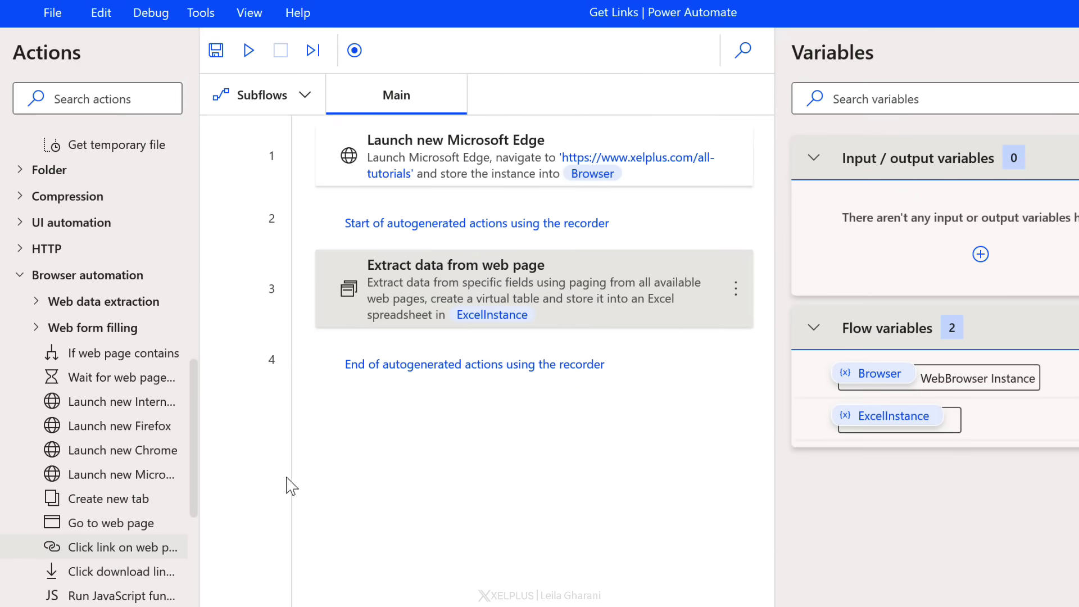
Add a Save Excel action to the flow after step 4.
drag(194, 453, 200, 559)
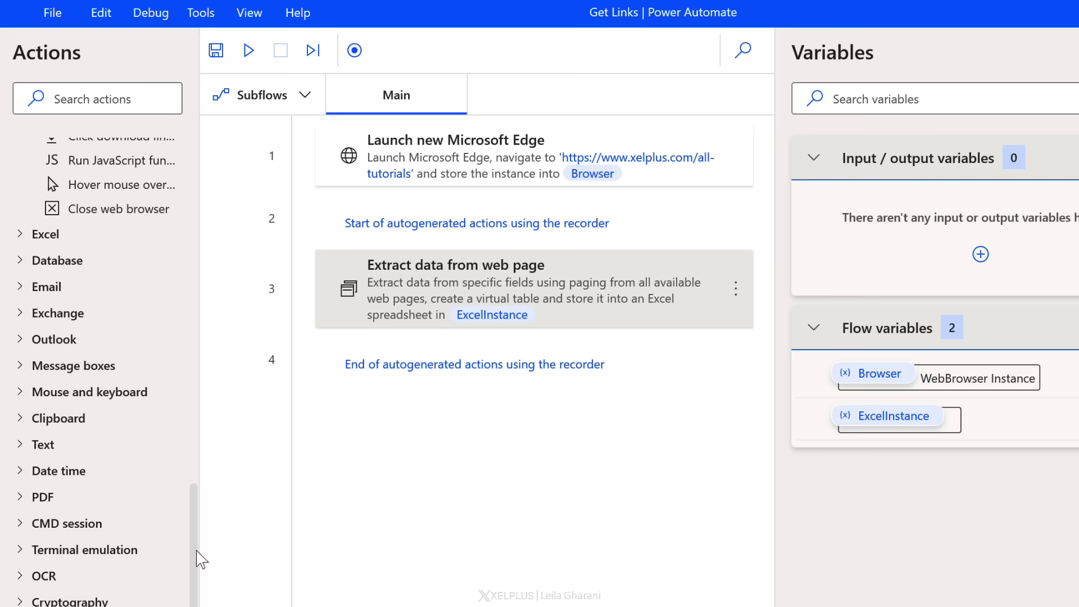
click(22, 235)
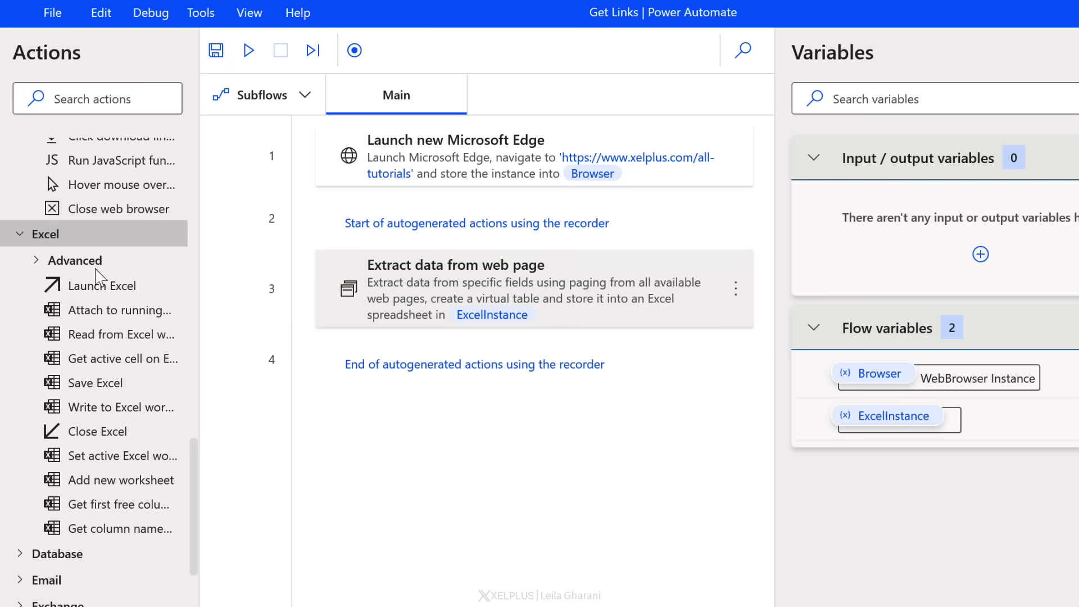
drag(129, 388, 487, 434)
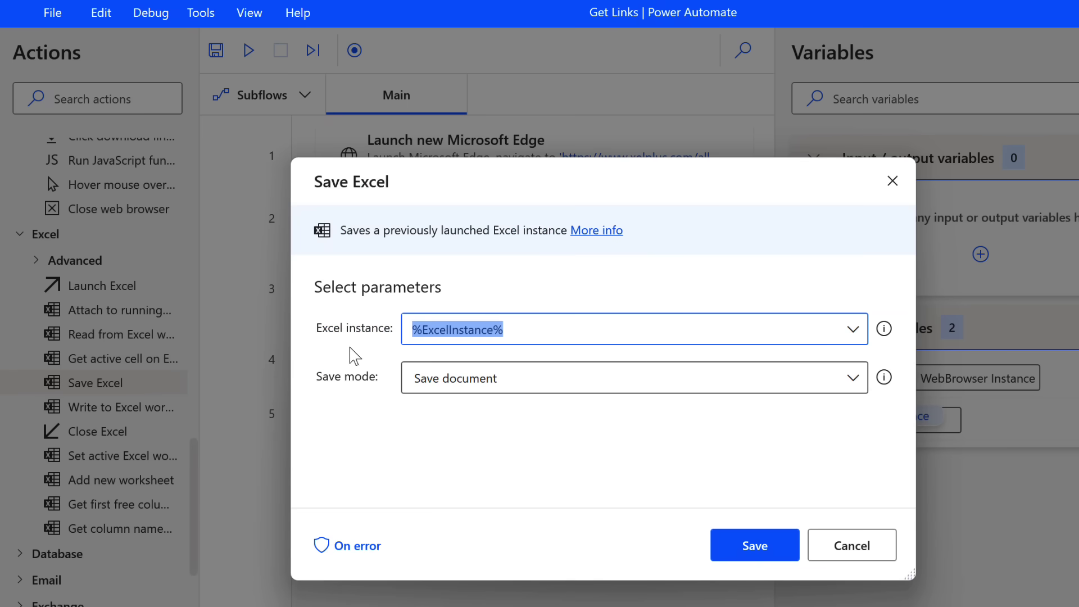
click(516, 323)
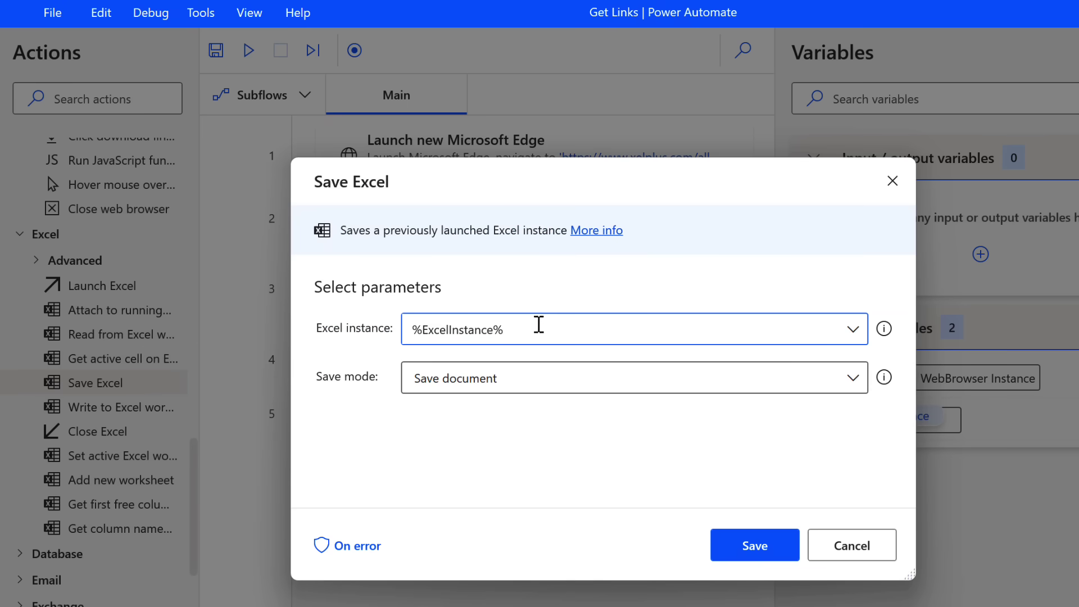
Set it to 'Save document as' MyLinks on the Desktop and confirm the step.
click(526, 383)
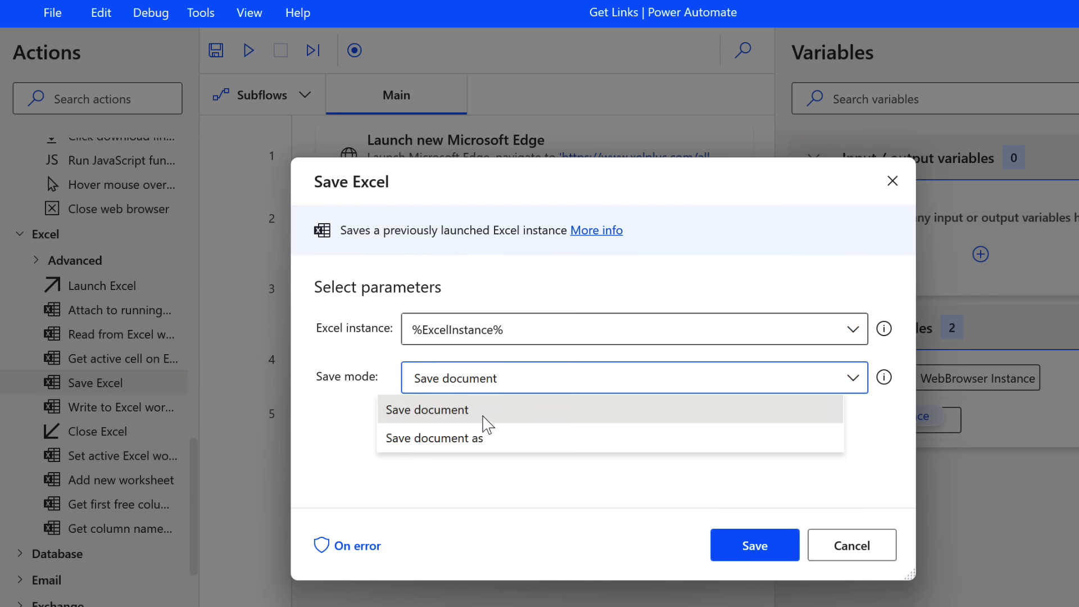
click(434, 439)
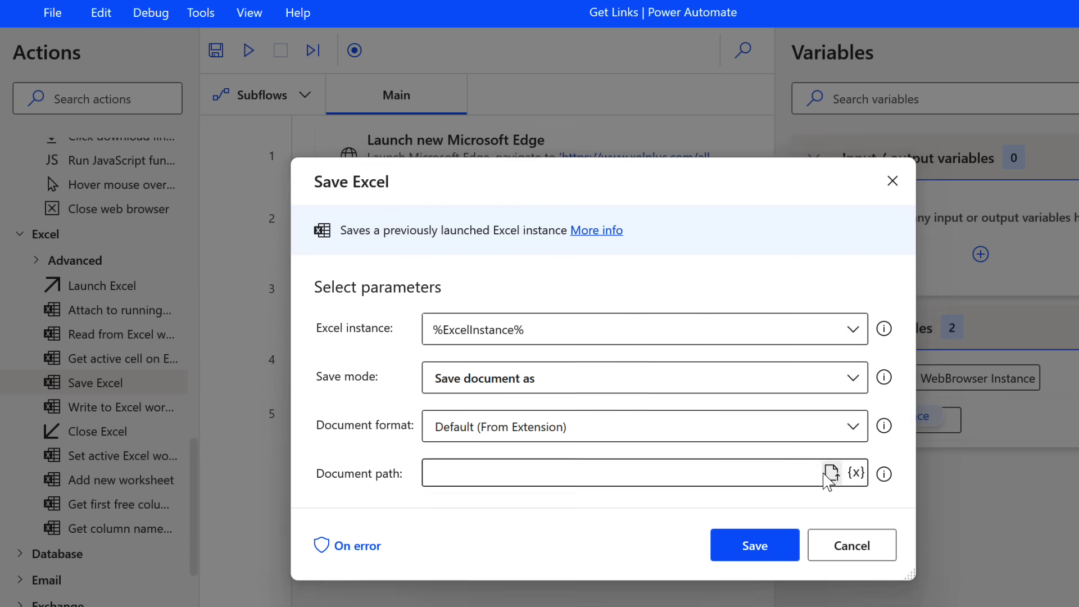
click(831, 472)
click(388, 321)
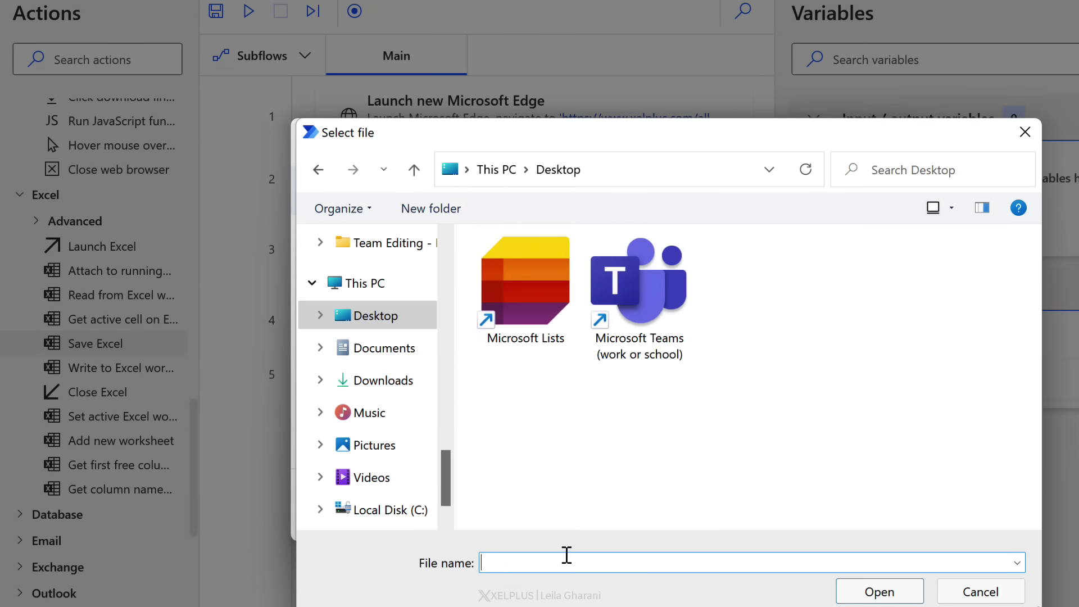
text(MyLinks)
key(Return)
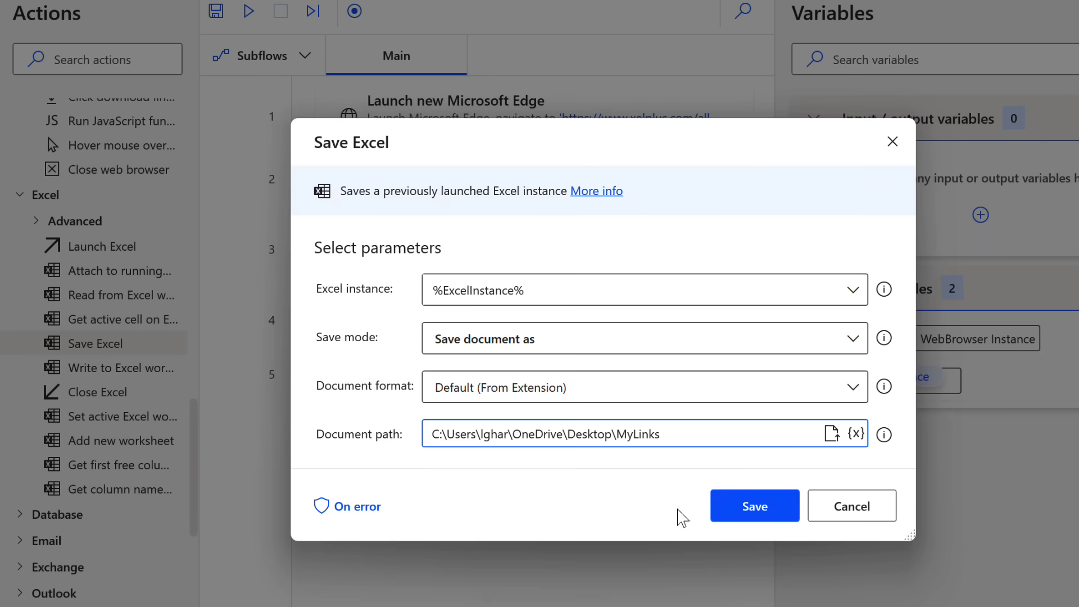
click(754, 507)
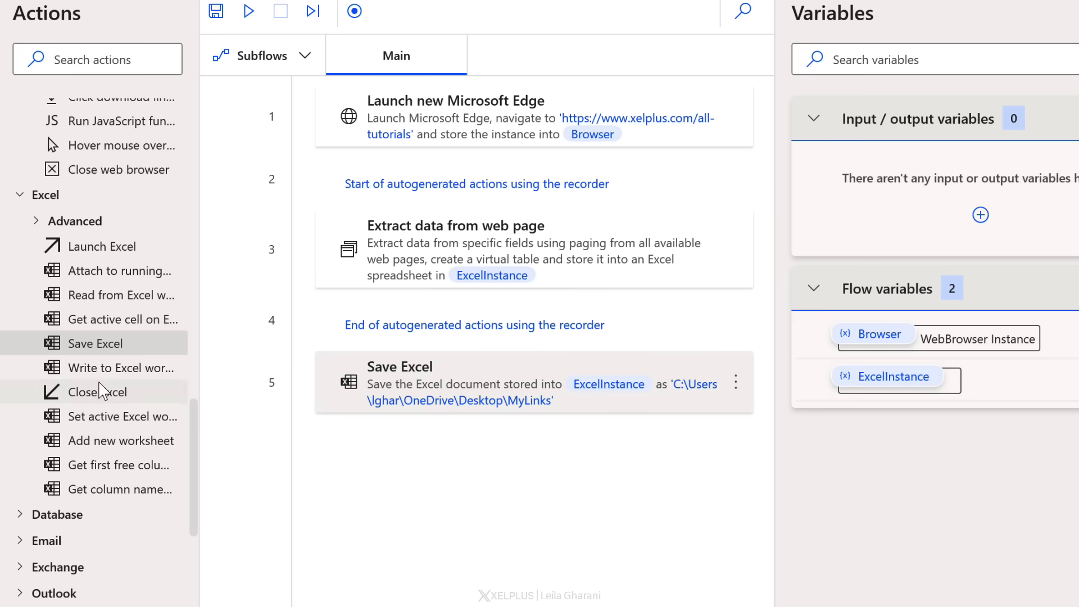
Add a Close Excel step that saves the document before closing Excel.
drag(100, 391, 450, 472)
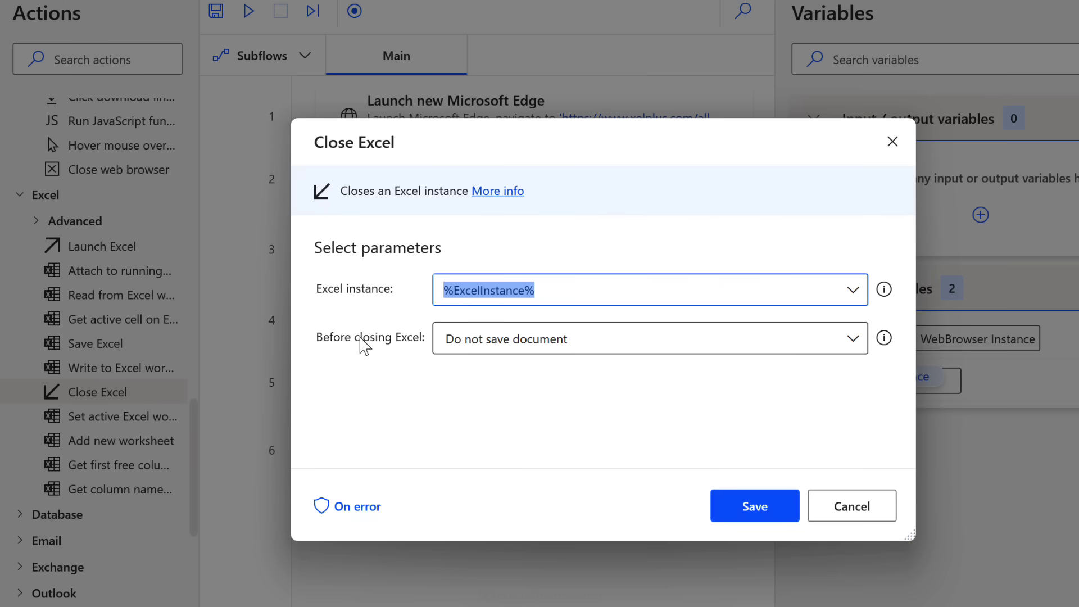
click(526, 340)
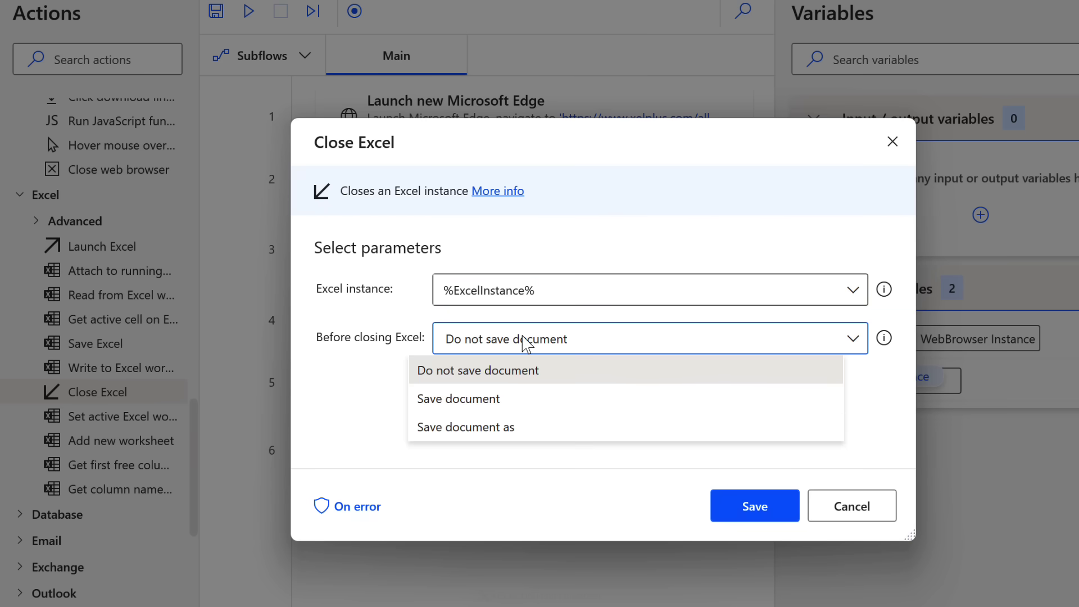
click(503, 400)
click(737, 506)
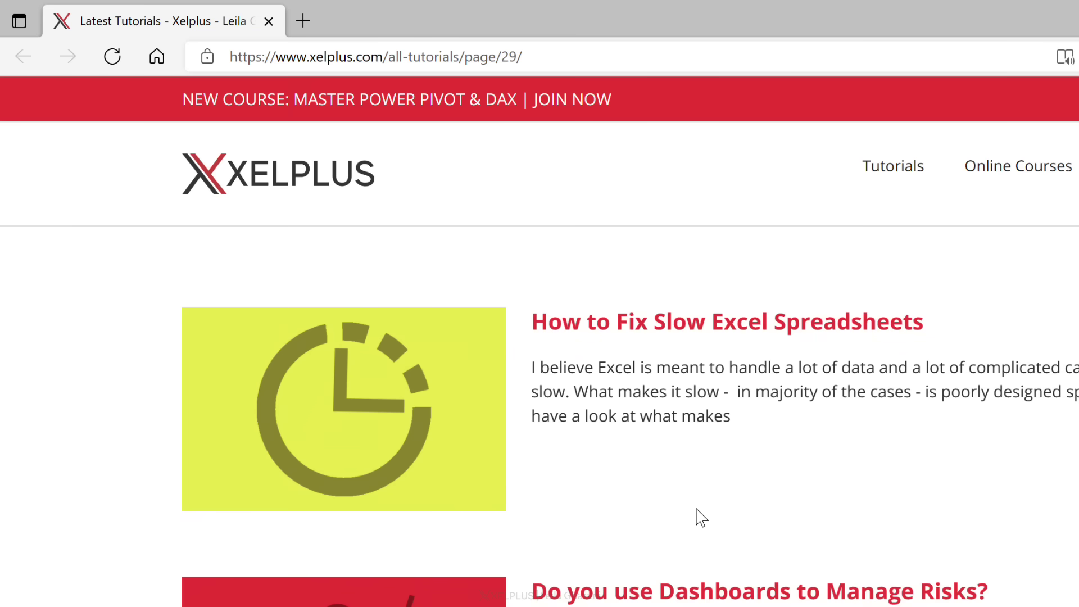
Scroll down after the run pages Edge through the tutorial listings to page 29.
scroll(699, 515, down, 6)
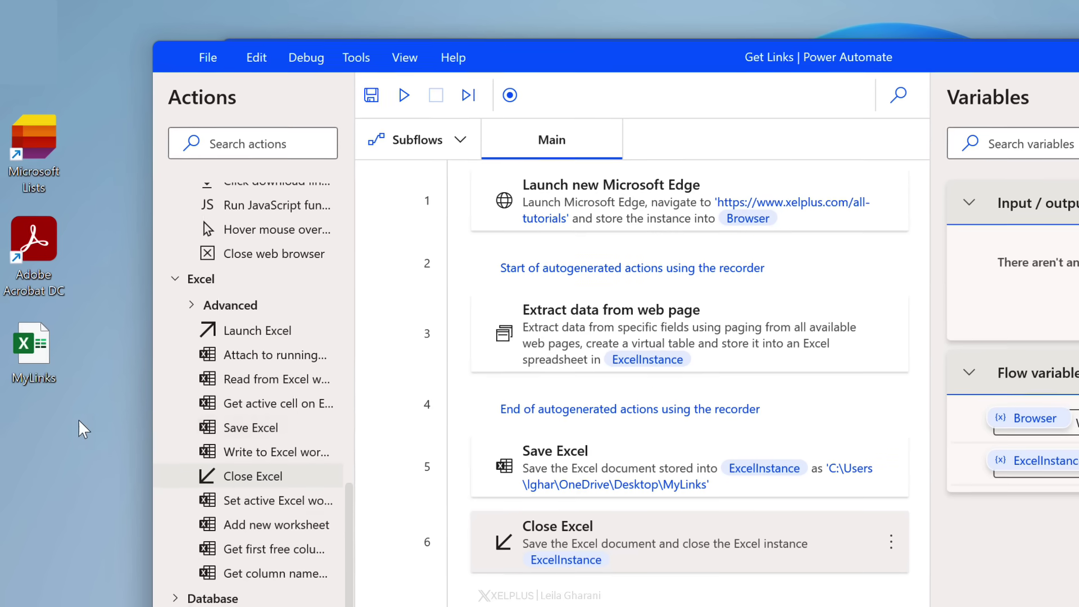
Open the MyLinks workbook in Excel from its Desktop icon.
click(40, 377)
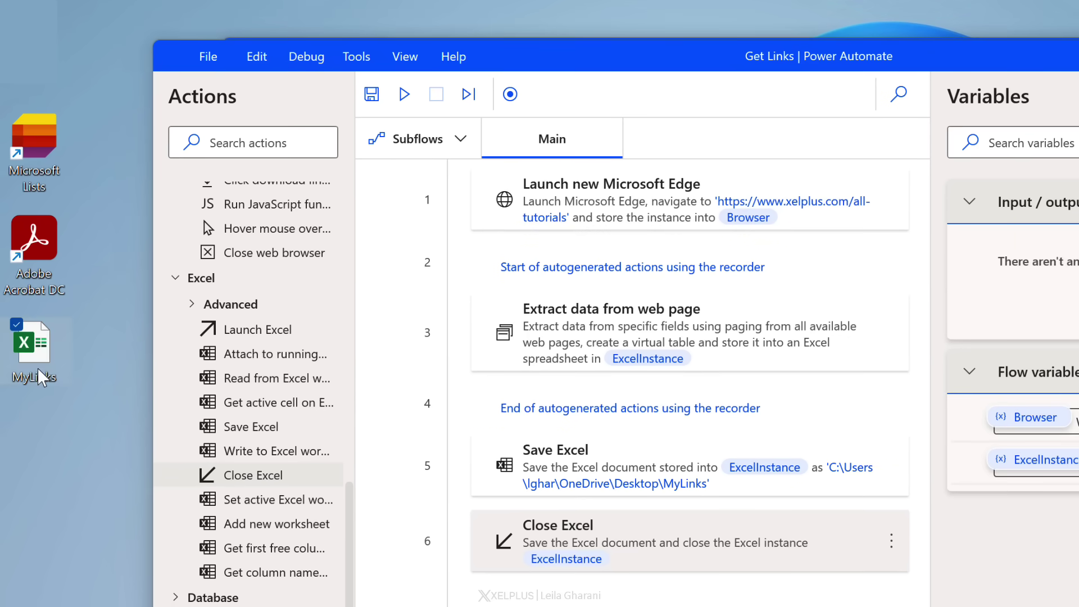
double_click(40, 377)
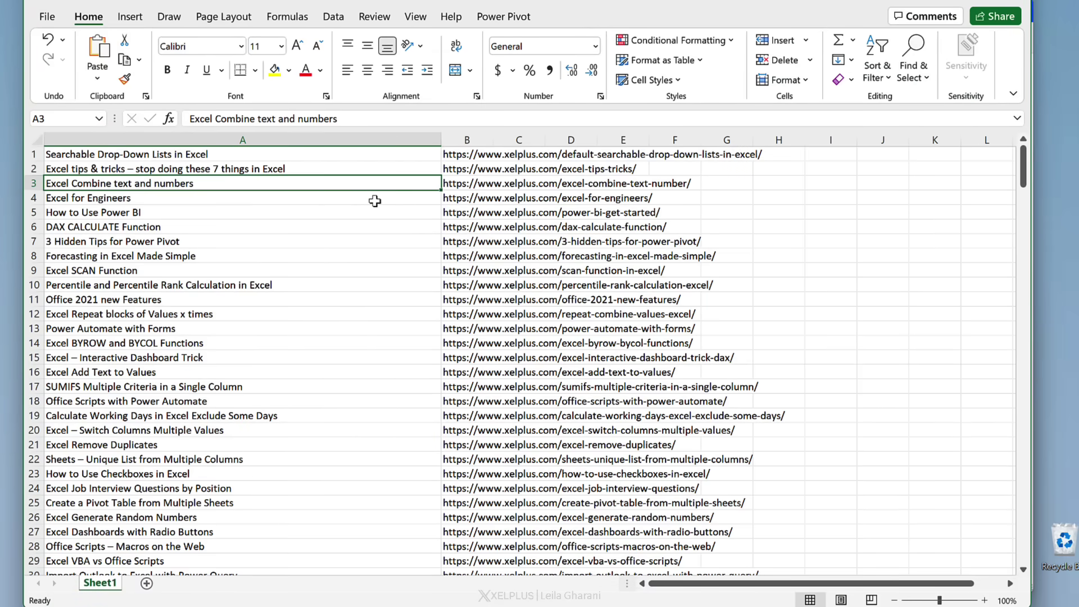
Jump to the last filled row in column A to confirm 284 tutorial rows.
key(ctrl+Down)
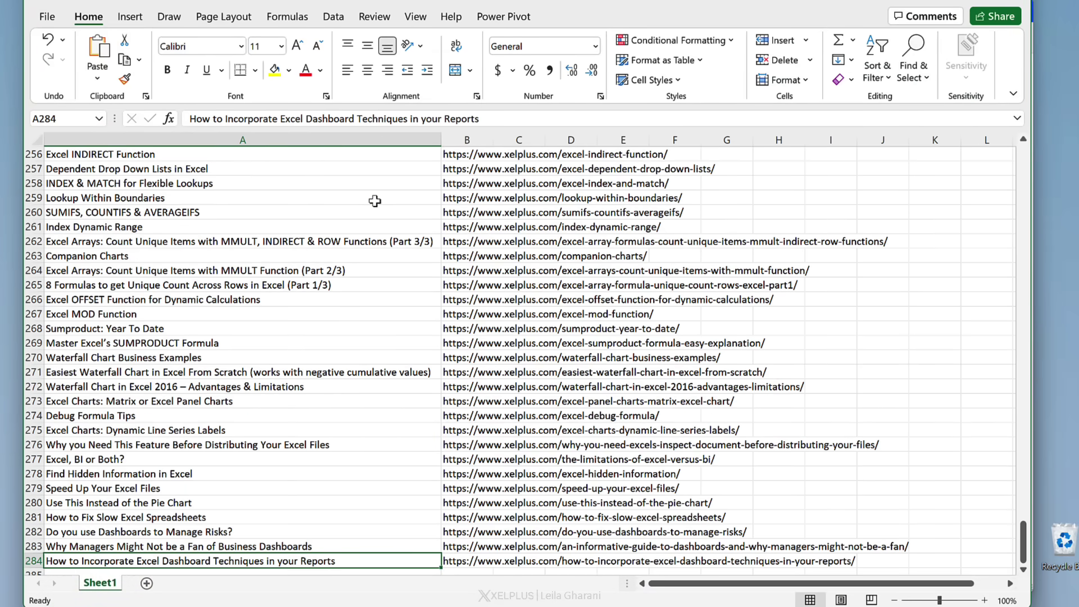